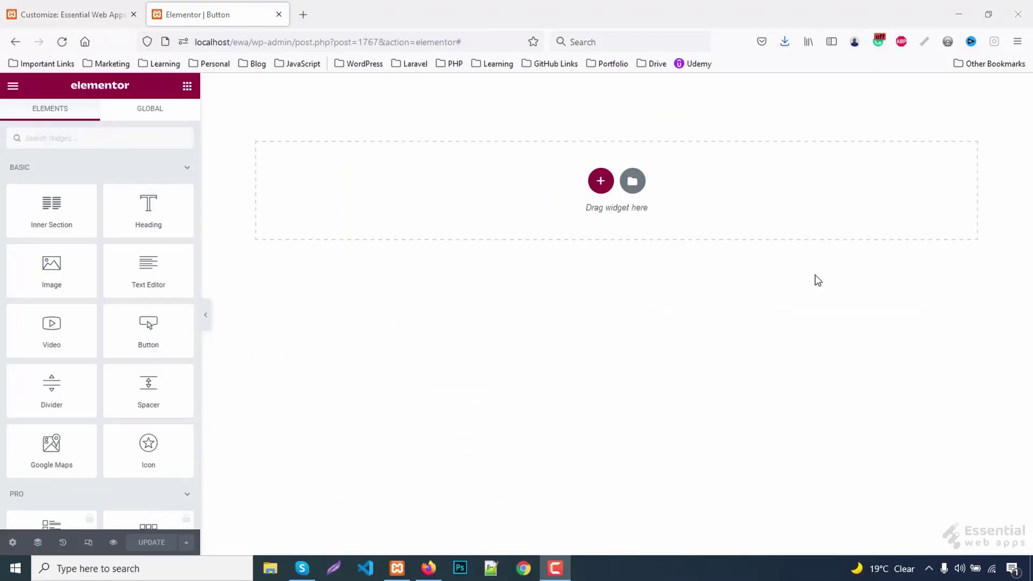
- Add a three-column section with 150 px top and bottom margin
left_click(601, 182)
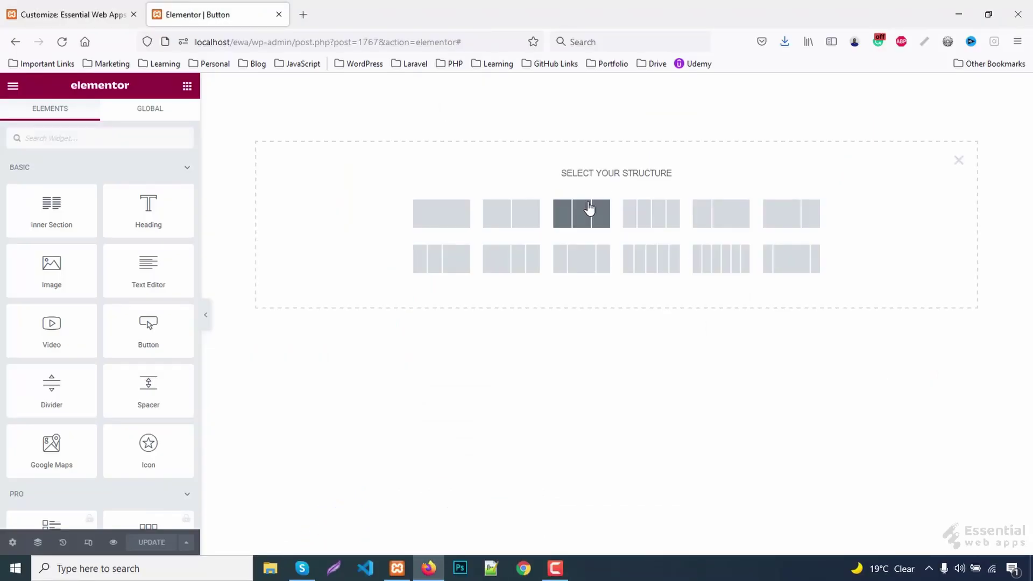
left_click(589, 210)
left_click(161, 123)
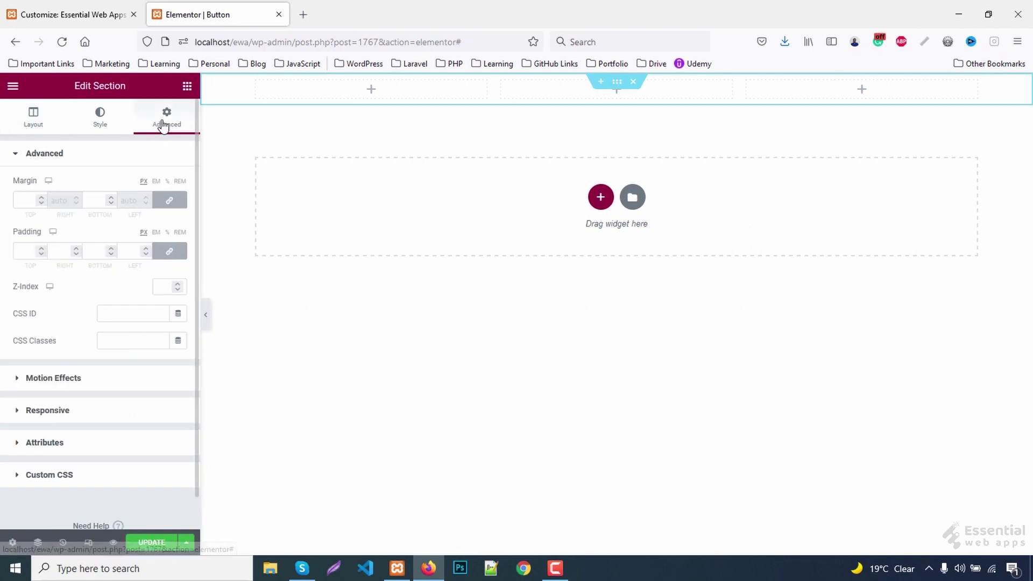
left_click(23, 200)
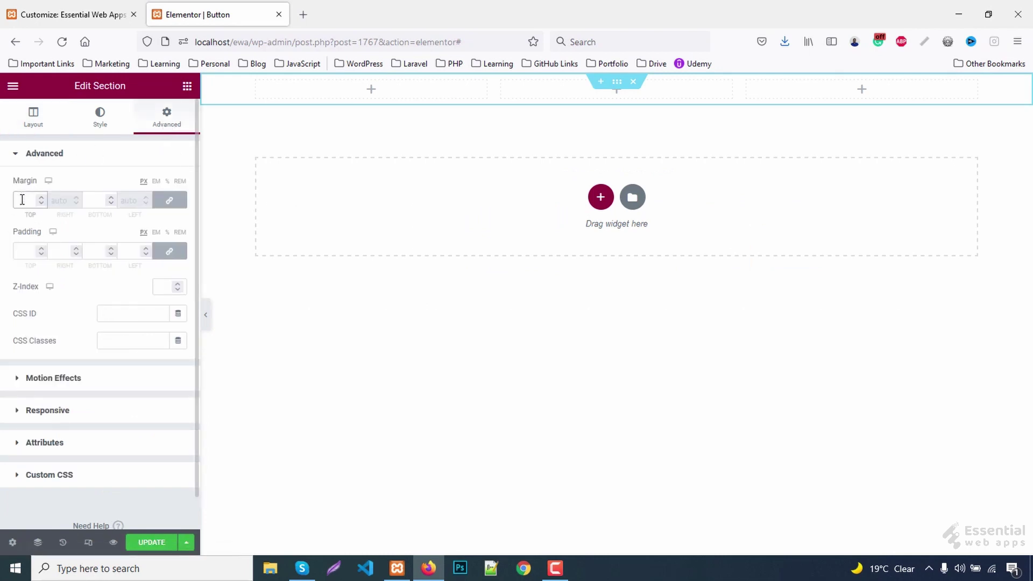
type("150")
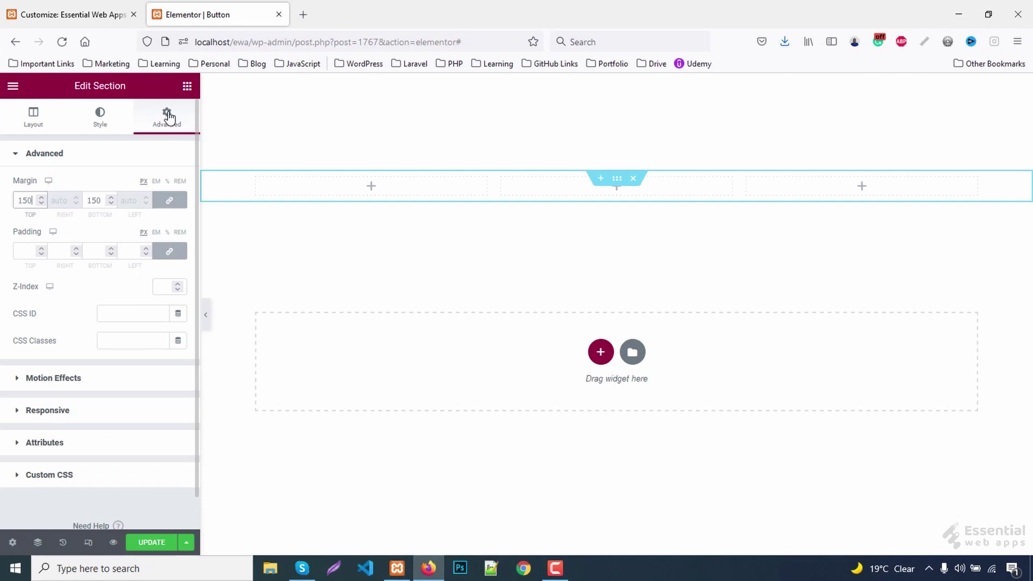
- Place a Button widget in the first column and center it
left_click(186, 86)
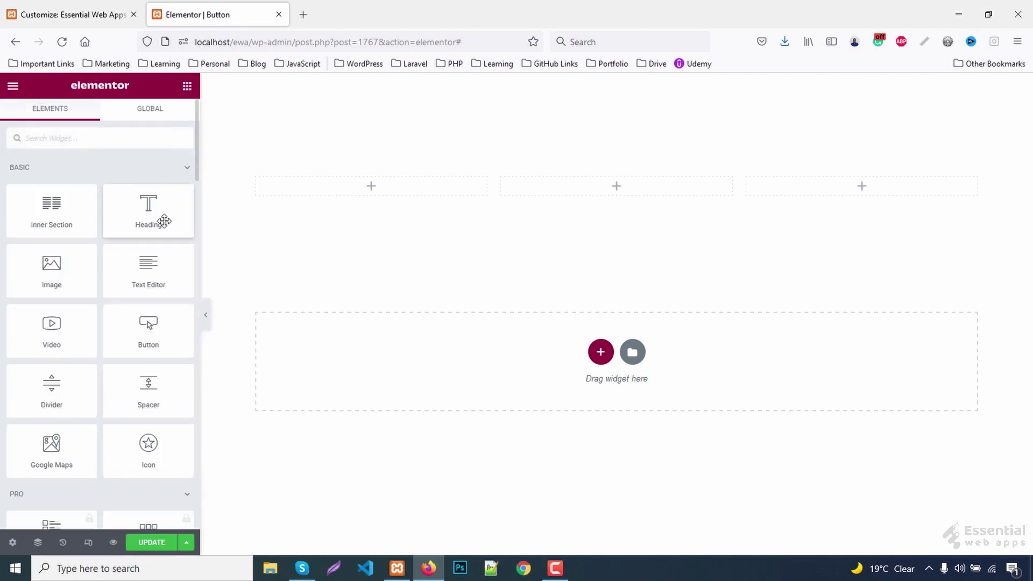
left_click_drag(148, 327, 373, 180)
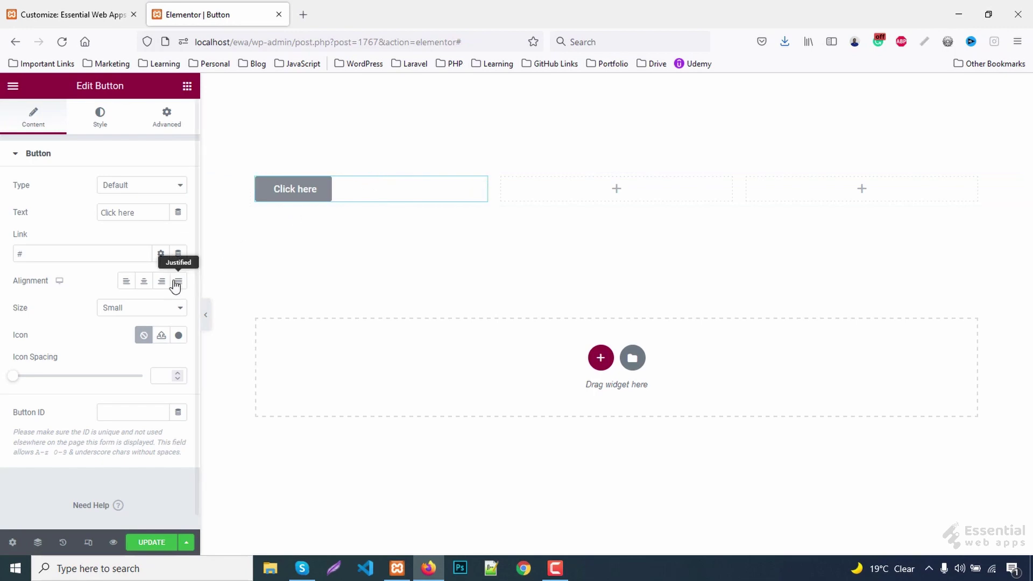
left_click(144, 281)
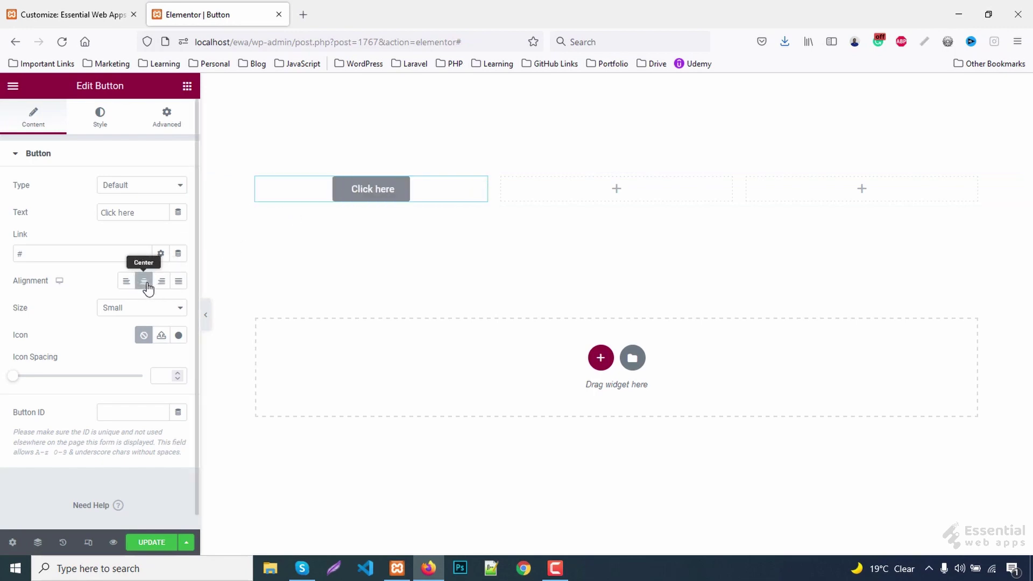
- Insert the 'Long arrow right' icon from the icon library into the button
left_click(179, 336)
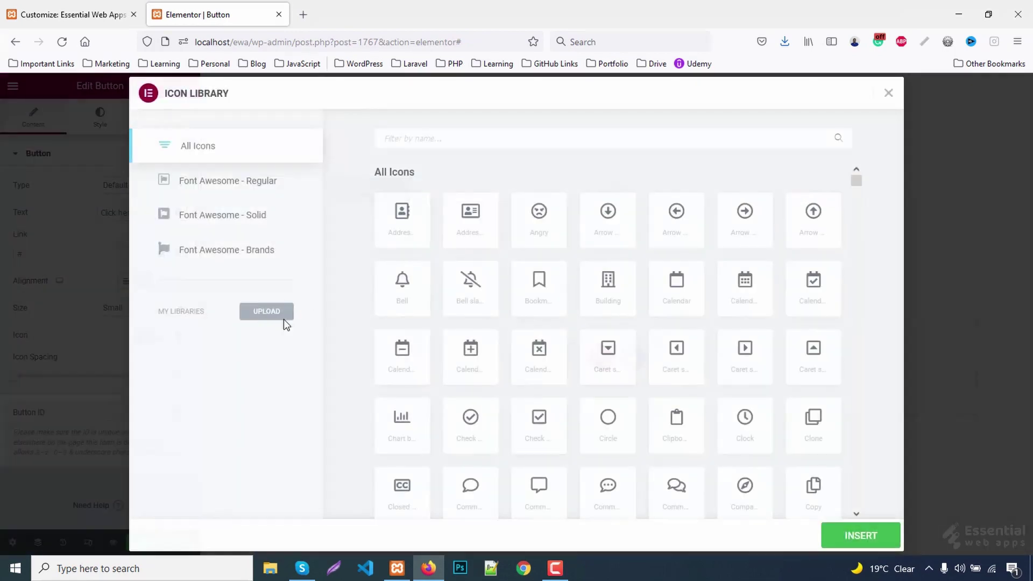
left_click(442, 138)
type("arro")
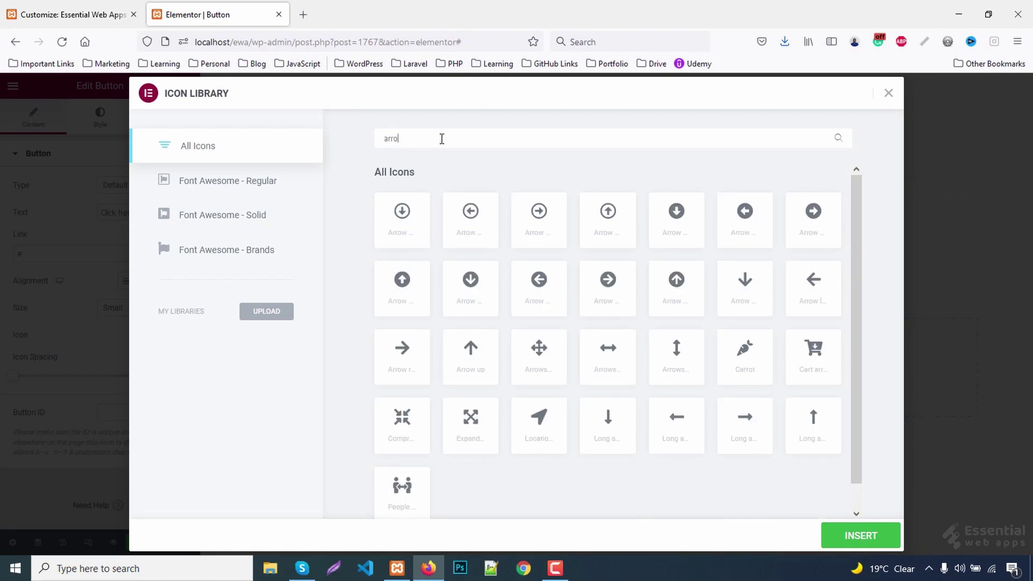
type("w")
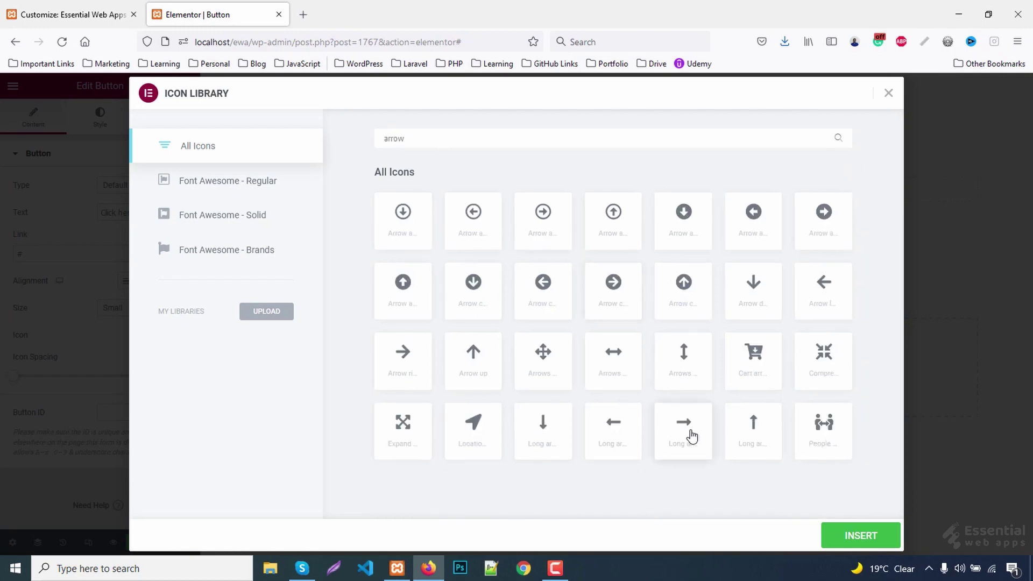
left_click(684, 431)
left_click(861, 535)
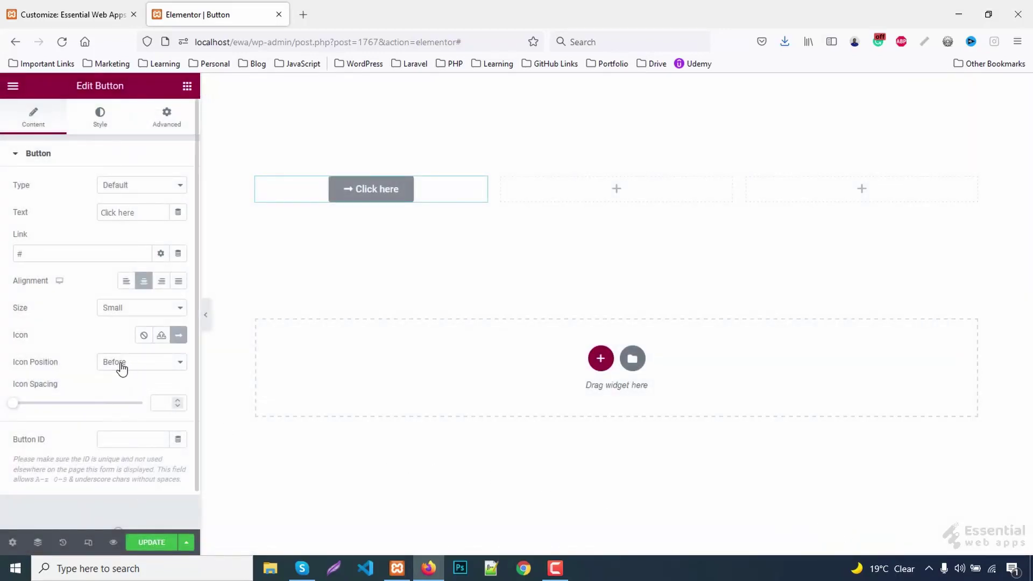
- Place the icon after the text with an icon spacing of 7
left_click(141, 361)
left_click(116, 390)
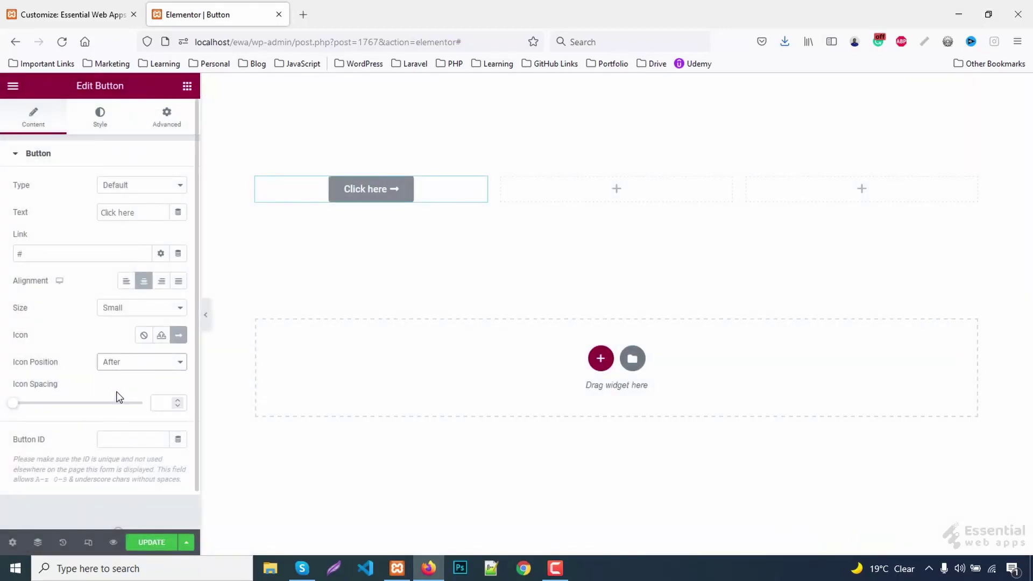
left_click(160, 406)
type("7")
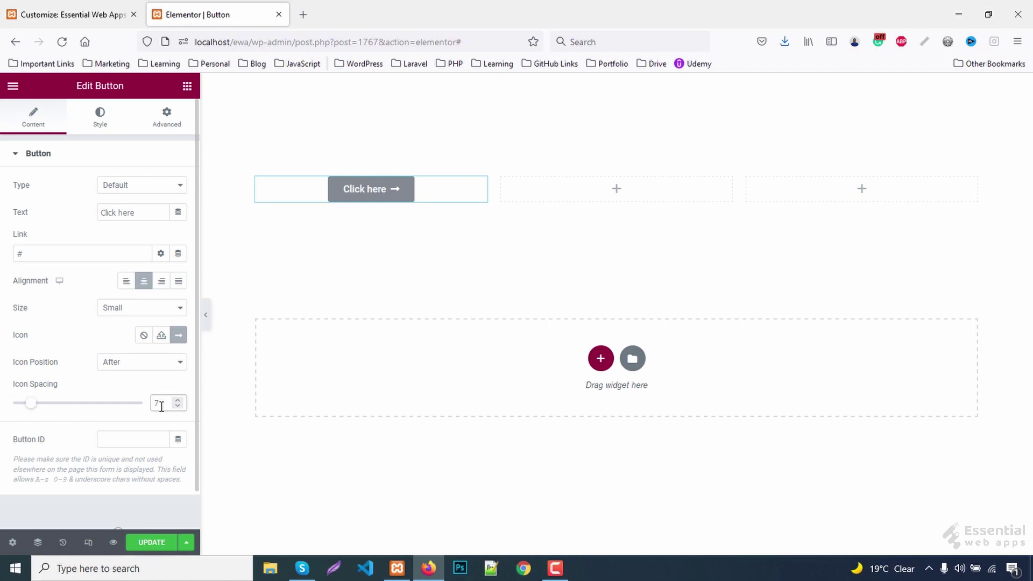
- Set the button typography font family to Lato and weight 600
left_click(100, 118)
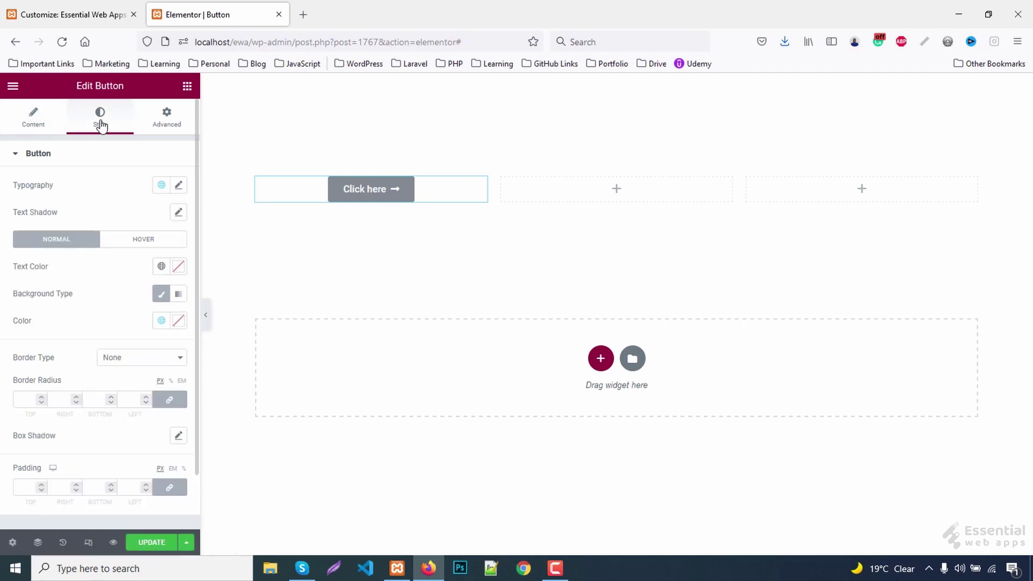
left_click(180, 188)
left_click(141, 246)
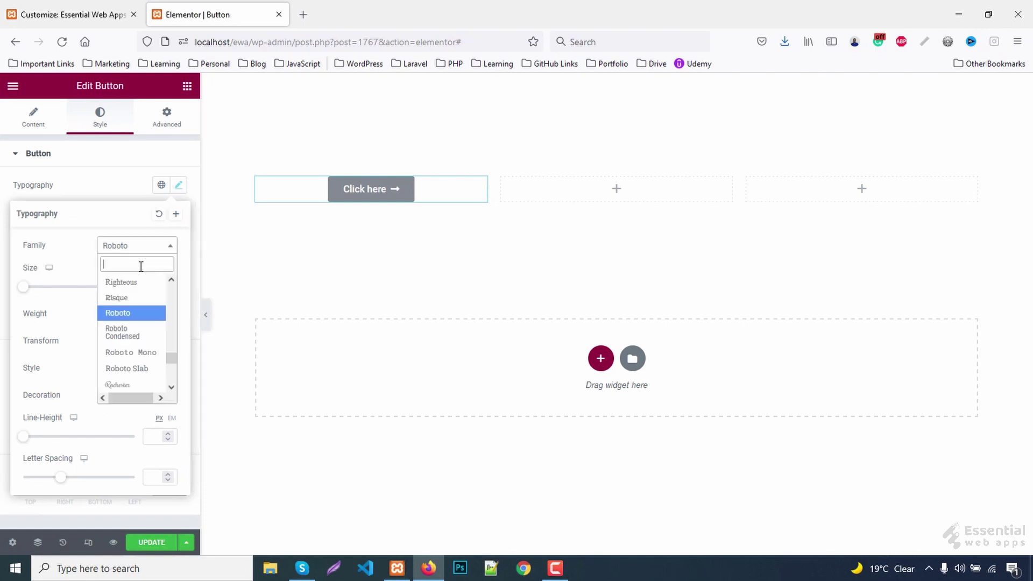
type("lato")
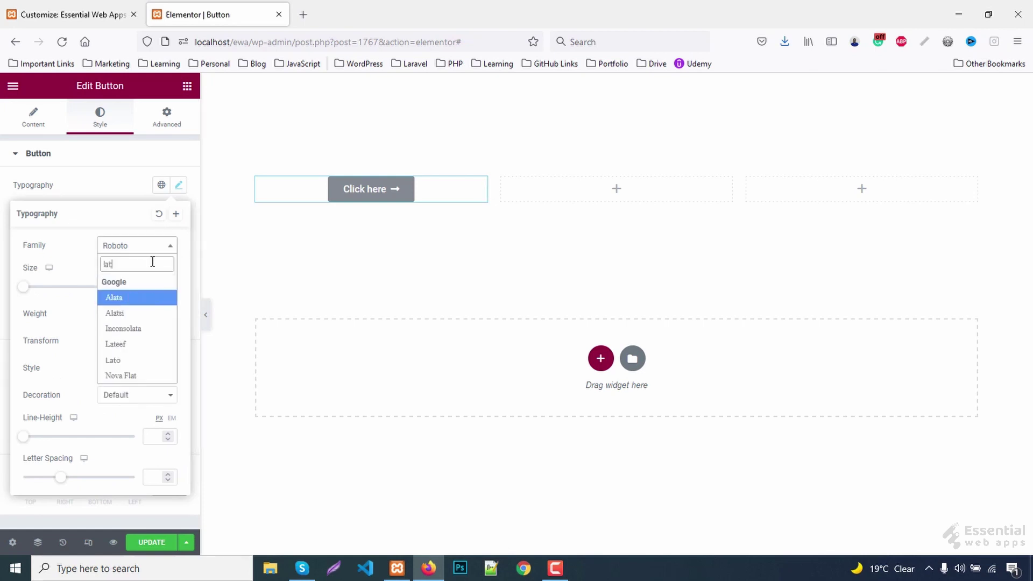
left_click(128, 301)
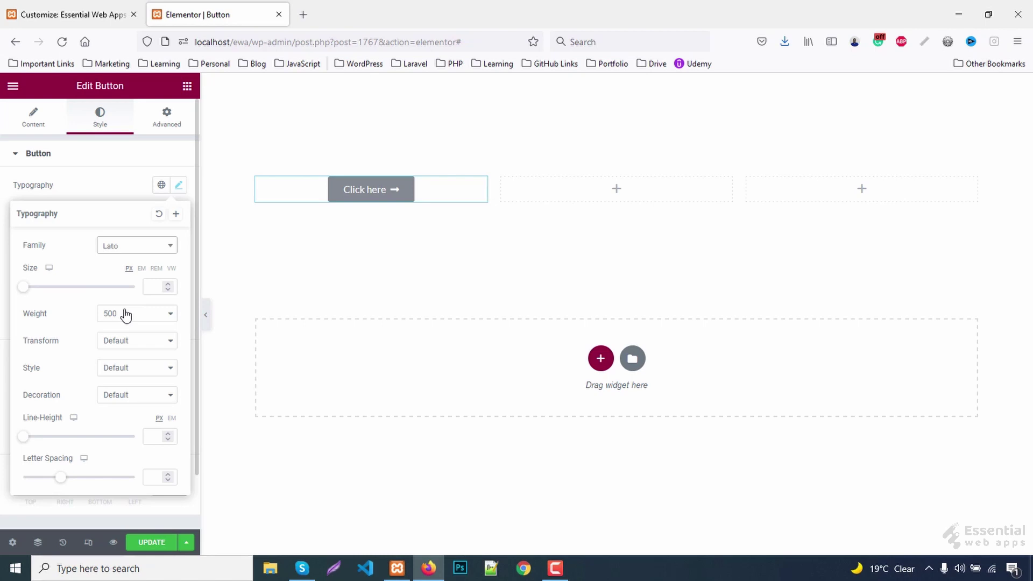
left_click(116, 403)
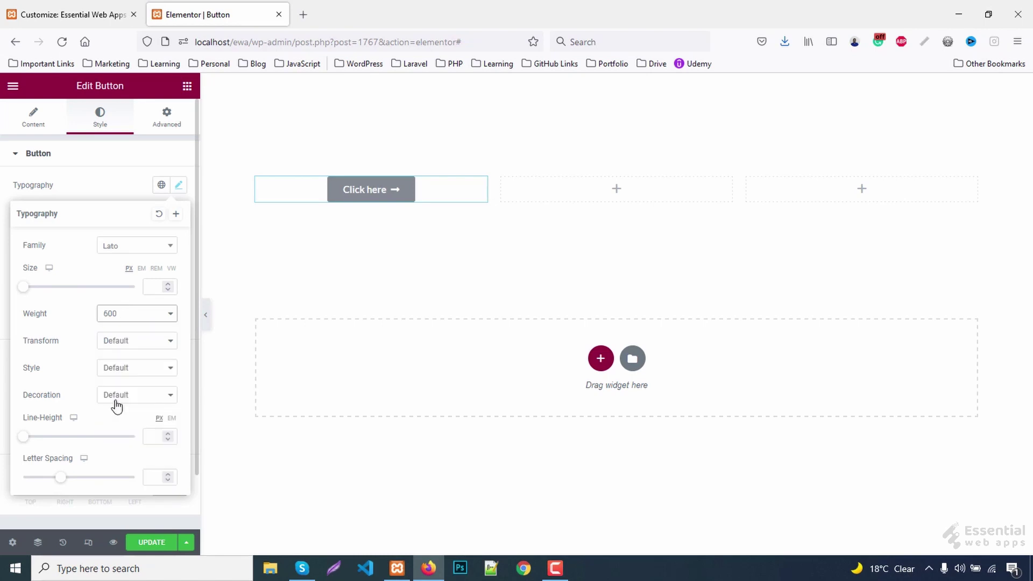
- Make the text uppercase with line height 26, size 20 and letter spacing 1.5
left_click(119, 342)
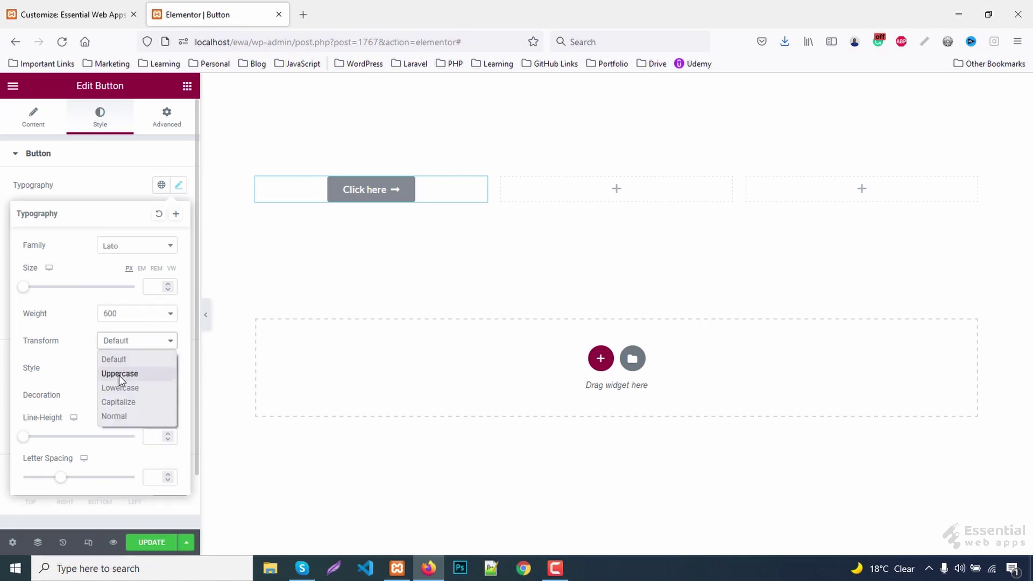
left_click(119, 376)
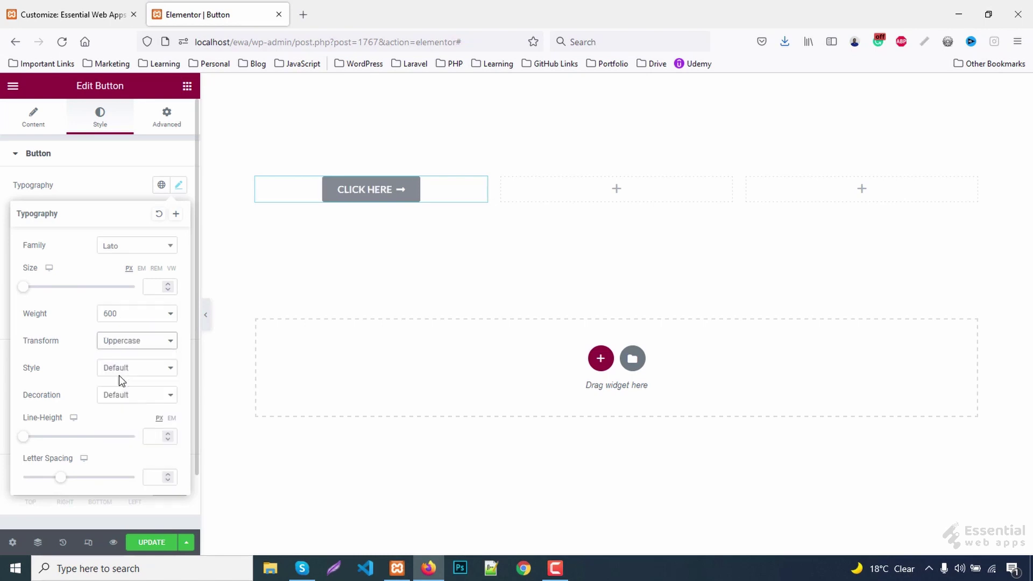
left_click(151, 437)
type("26")
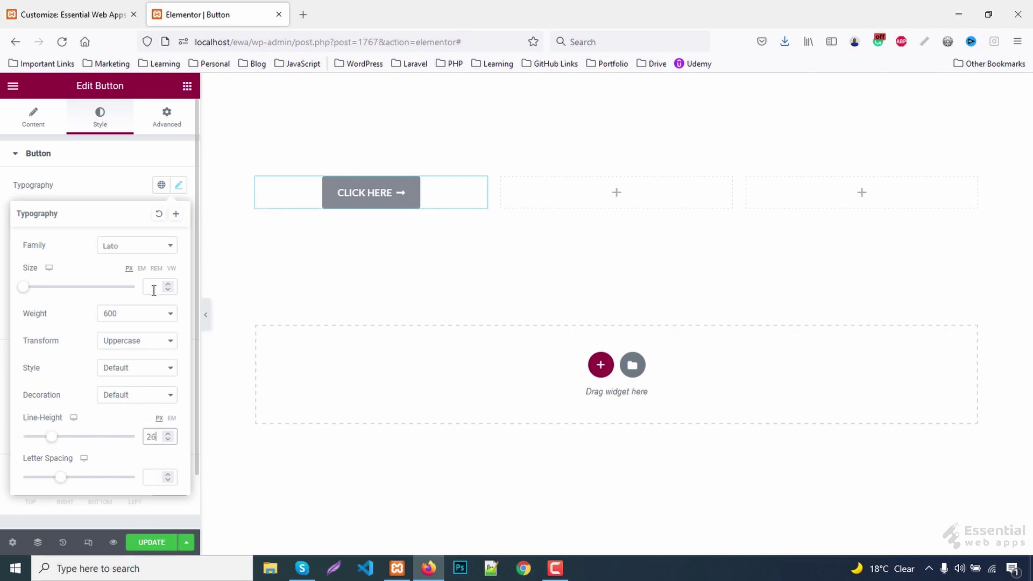
left_click(153, 287)
type("20")
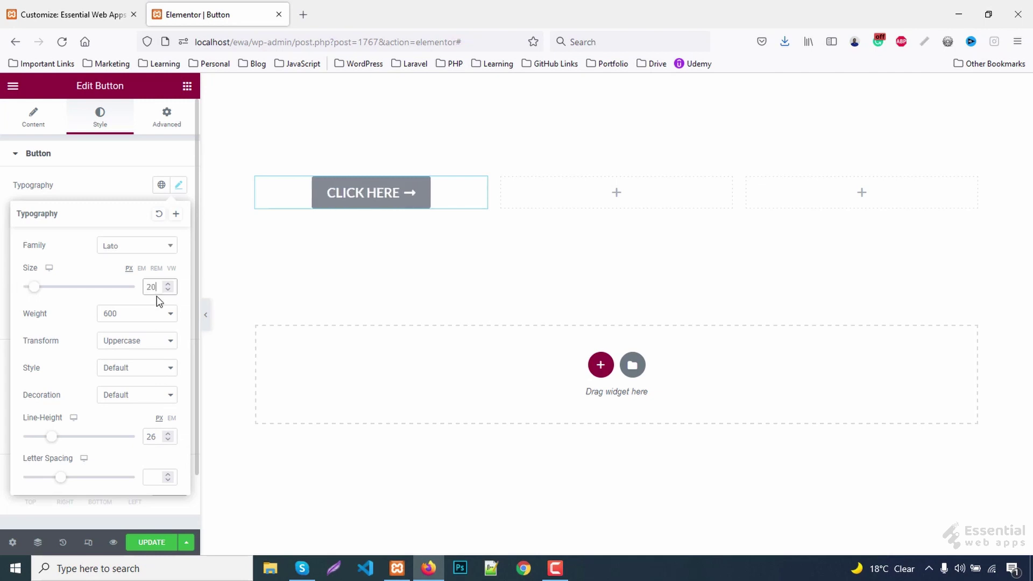
left_click(150, 478)
type("1")
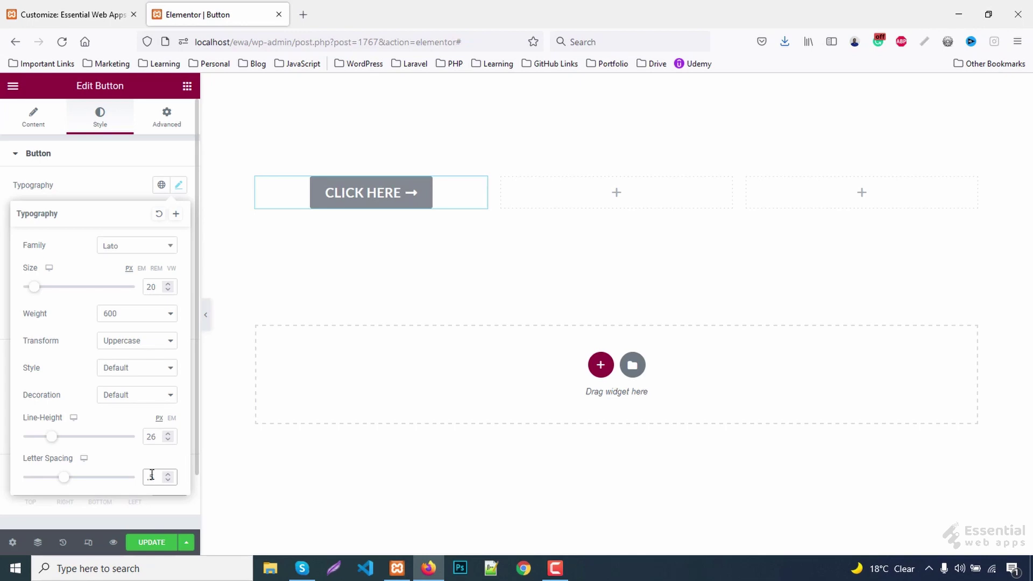
type(".5")
left_click(178, 186)
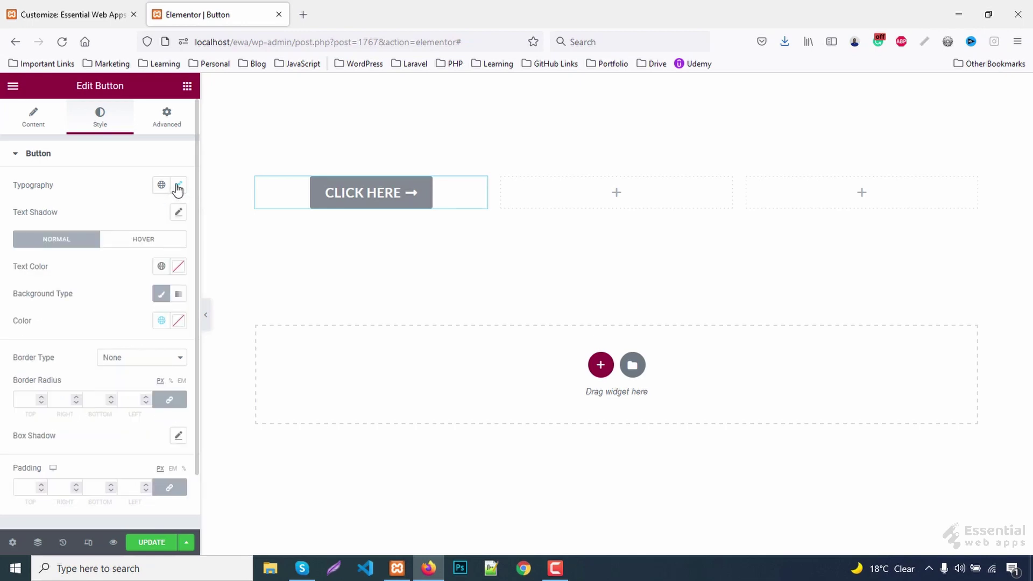
- Set the button text colour to #222222 and make its background fully transparent
left_click(179, 267)
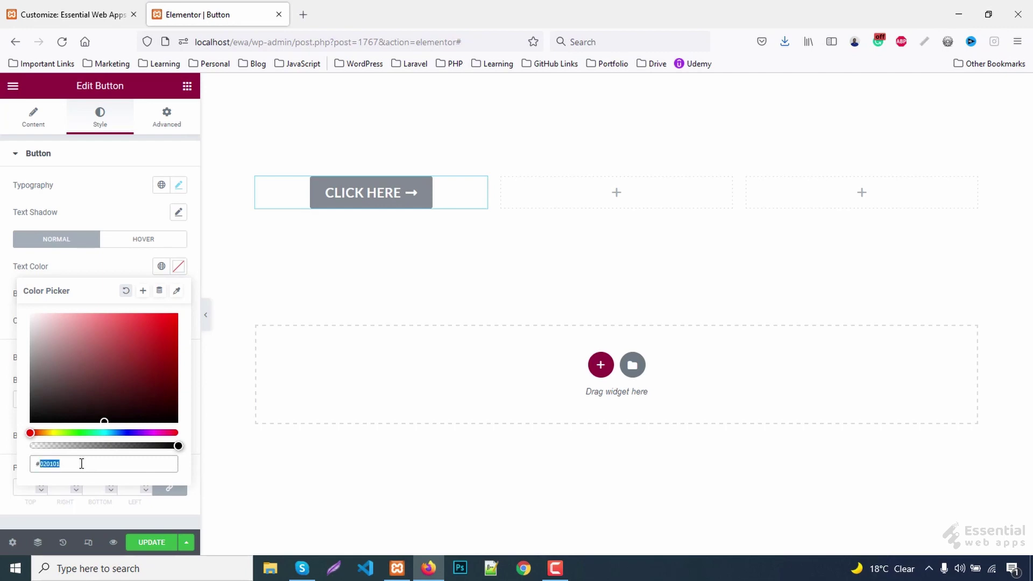
type("222")
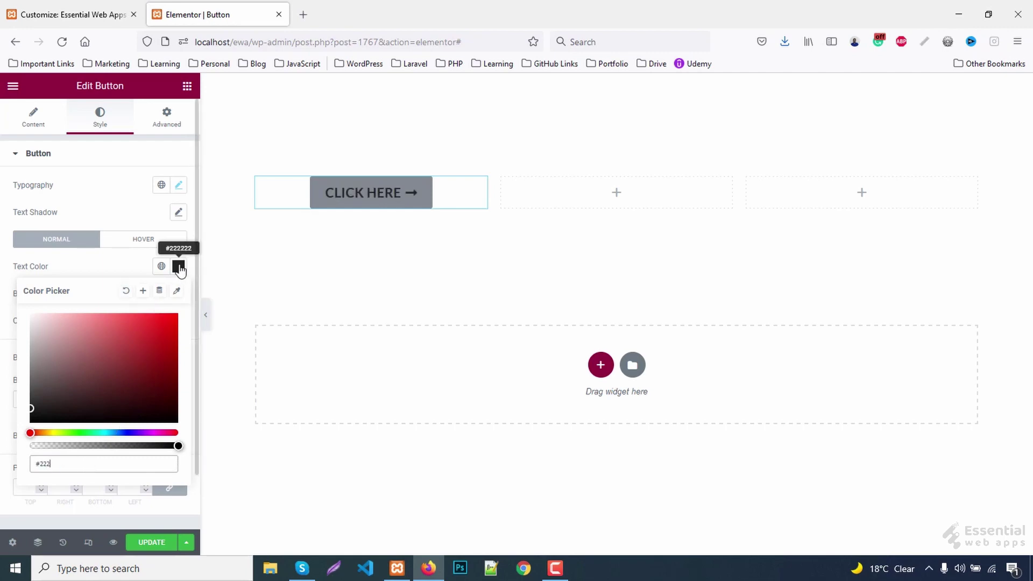
left_click(178, 266)
left_click(179, 320)
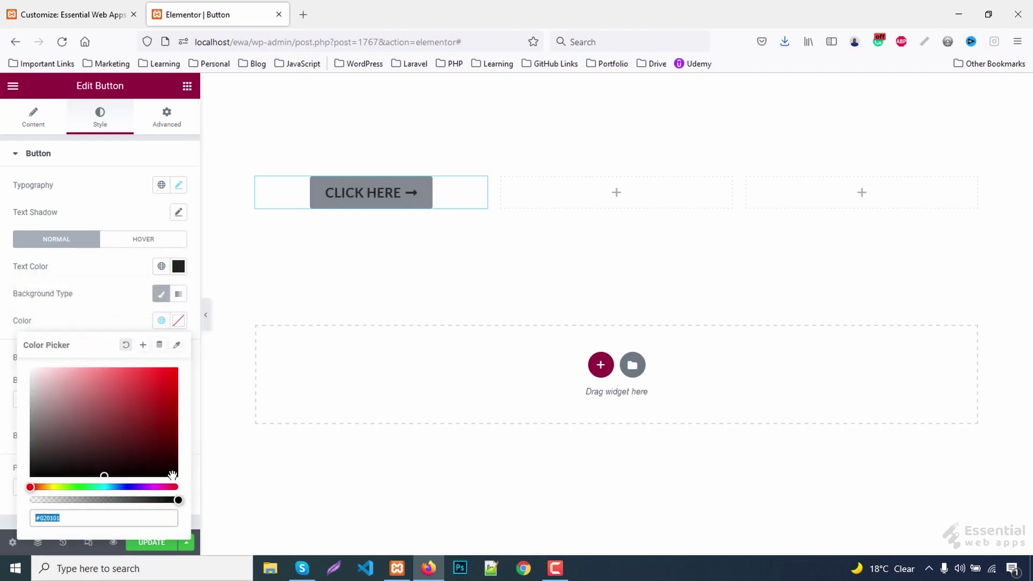
left_click_drag(176, 499, 31, 499)
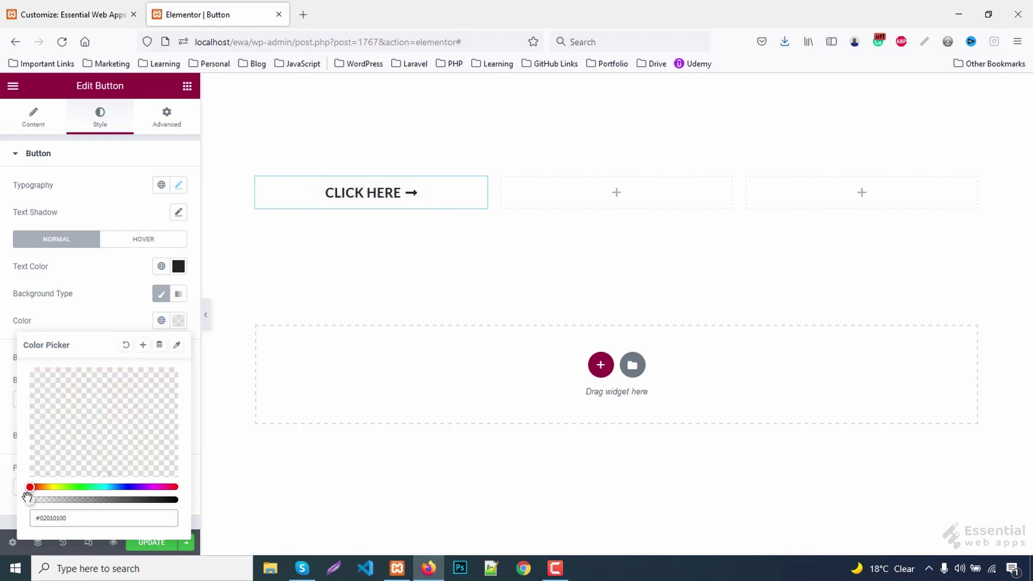
left_click(179, 321)
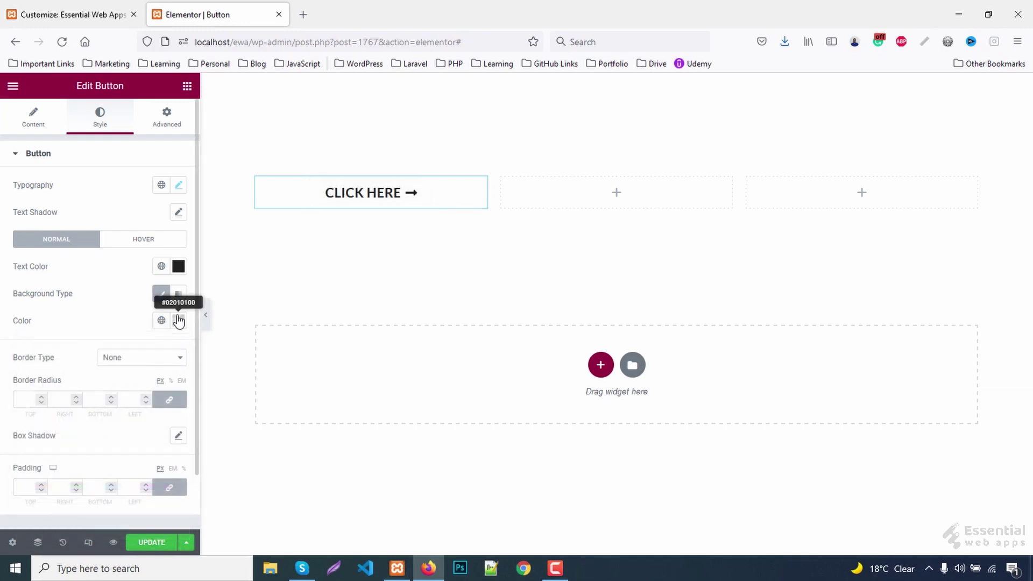
- Add the CSS class btn to the button and collapse the panel to preview
left_click(167, 117)
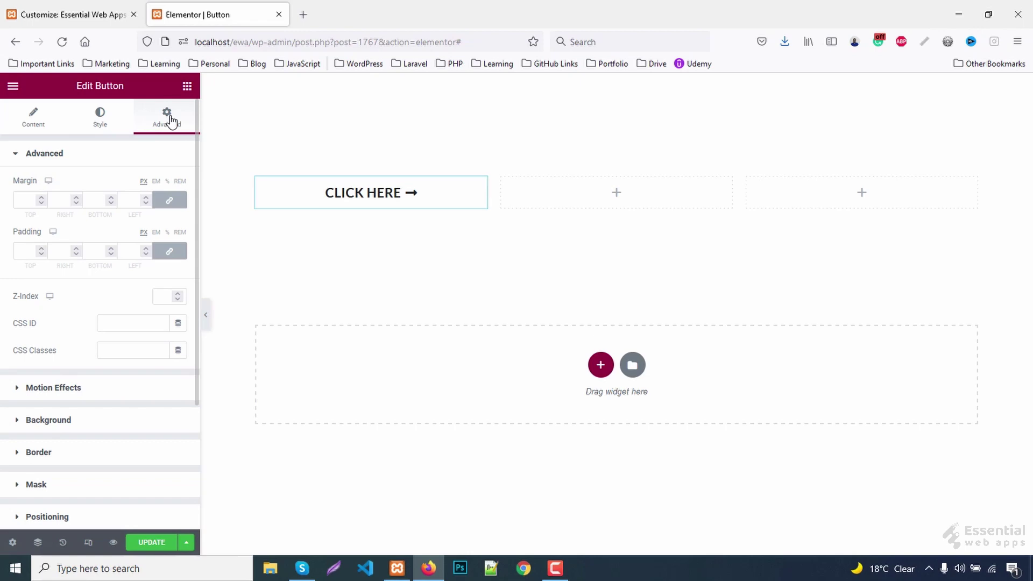
left_click(112, 350)
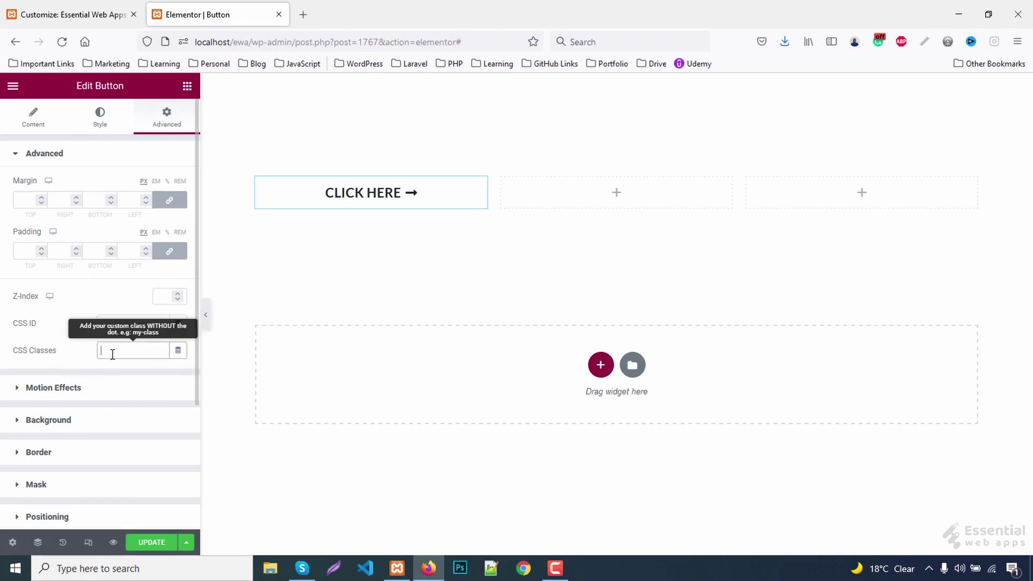
type("btn")
left_click(206, 313)
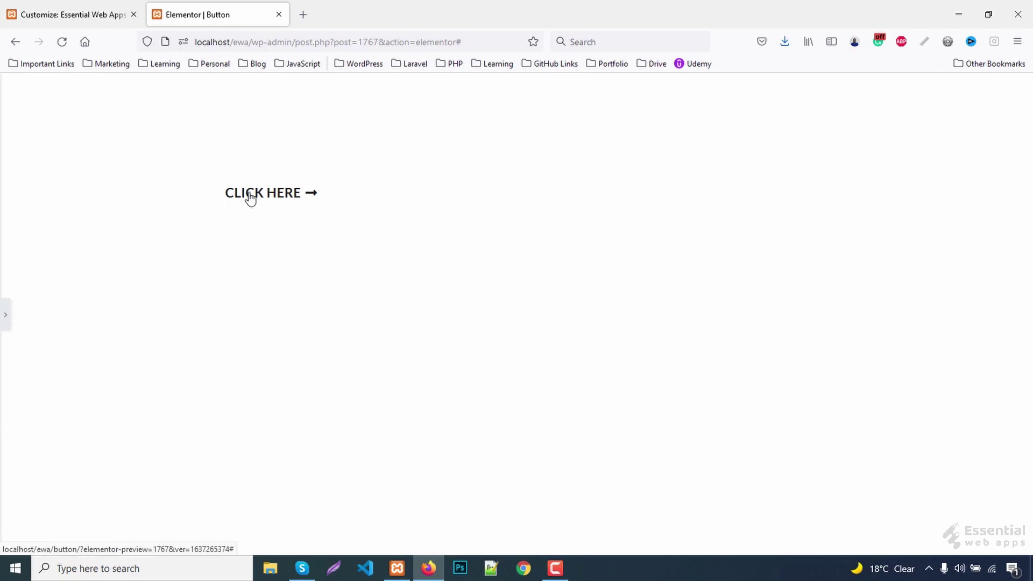
- Inspect the CLICK HERE link and add a .btn a rule with position: relative
right_click(251, 193)
left_click(288, 429)
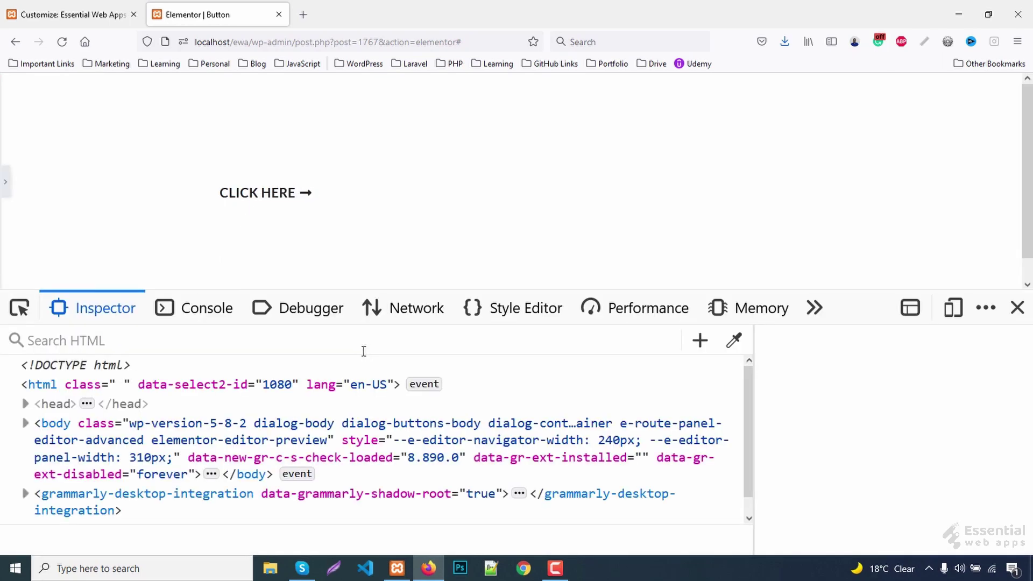
scroll(354, 437, "down", 5)
scroll(354, 437, "up", 3)
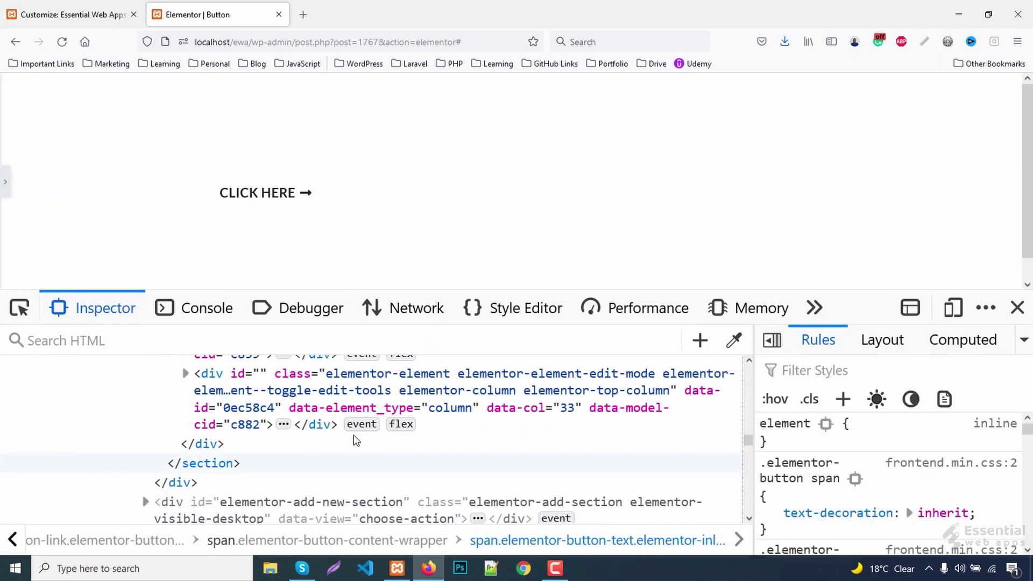
scroll(352, 434, "up", 3)
scroll(352, 432, "up", 3)
scroll(352, 435, "up", 1)
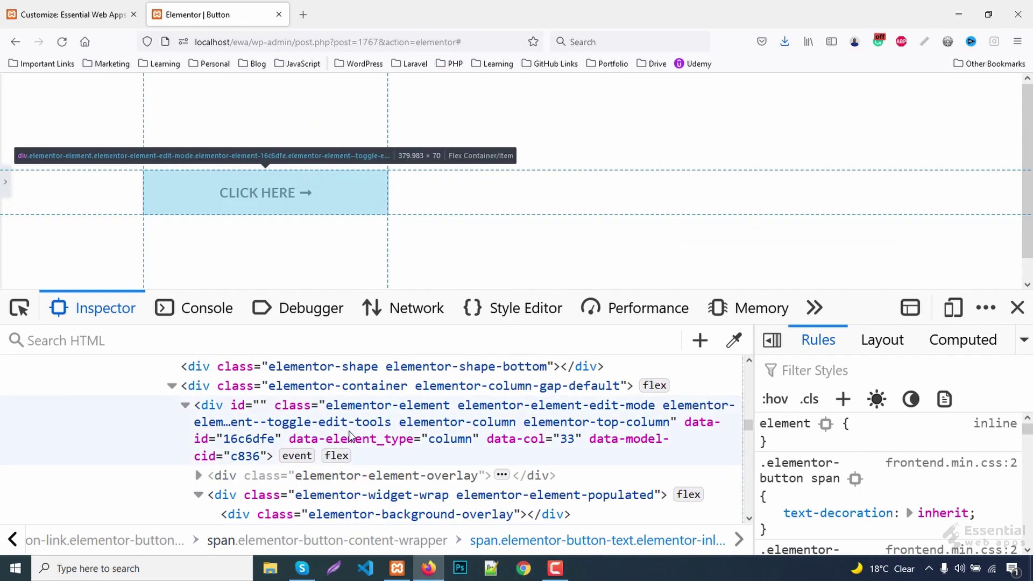
scroll(350, 436, "down", 1)
scroll(351, 436, "down", 2)
scroll(349, 434, "up", 2)
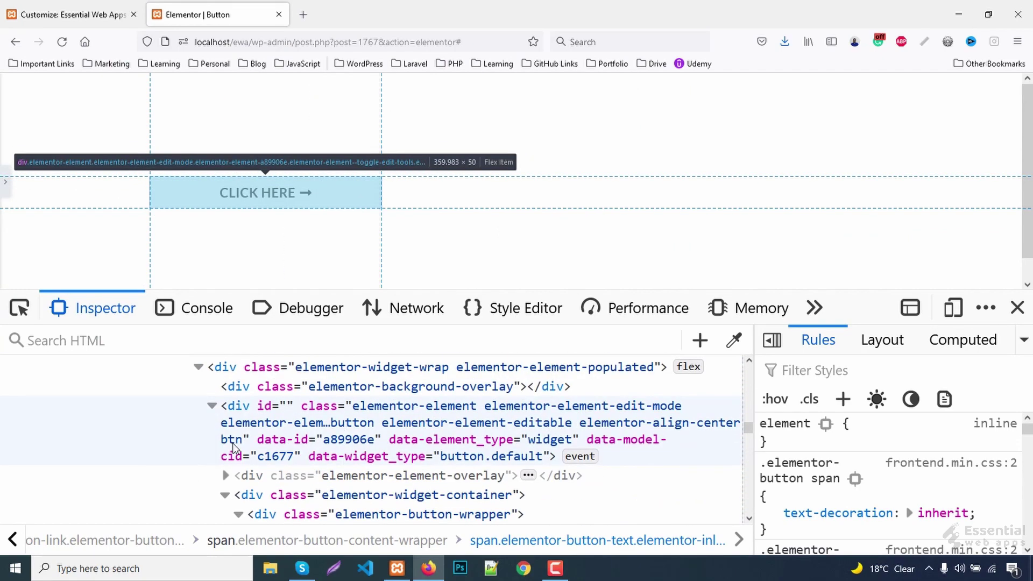
scroll(255, 443, "down", 2)
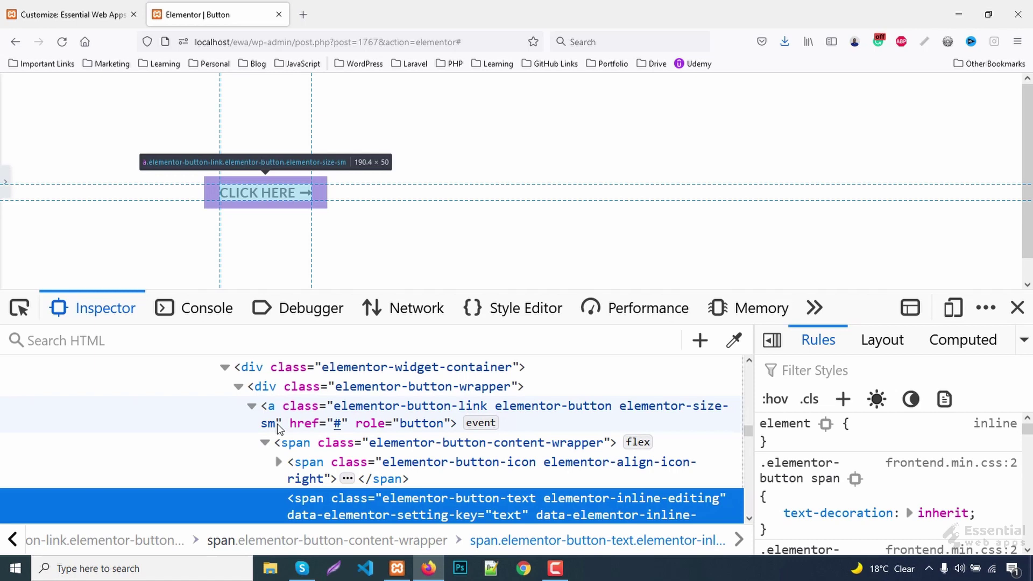
left_click(843, 398)
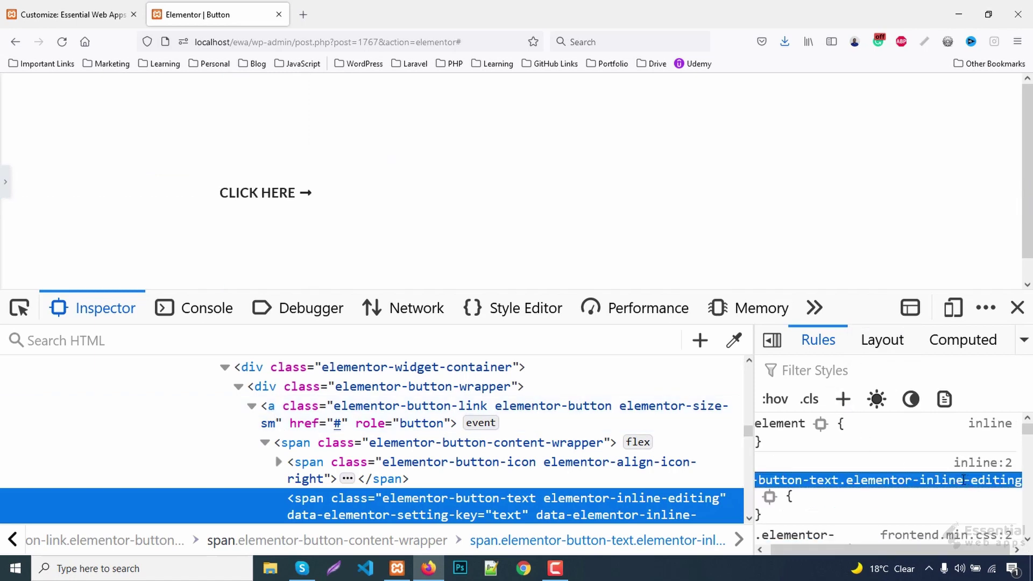
type(".btn a")
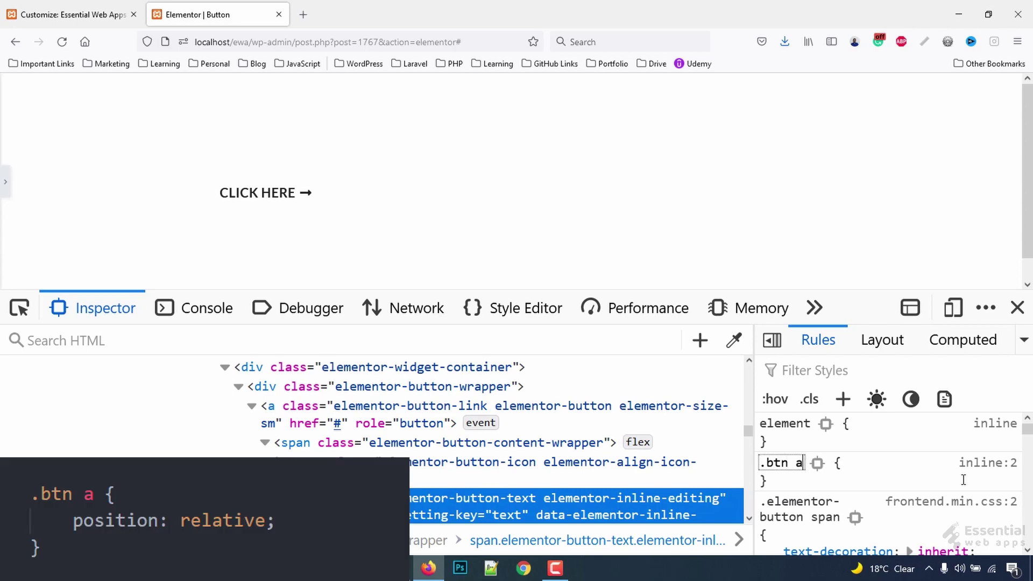
key("Return")
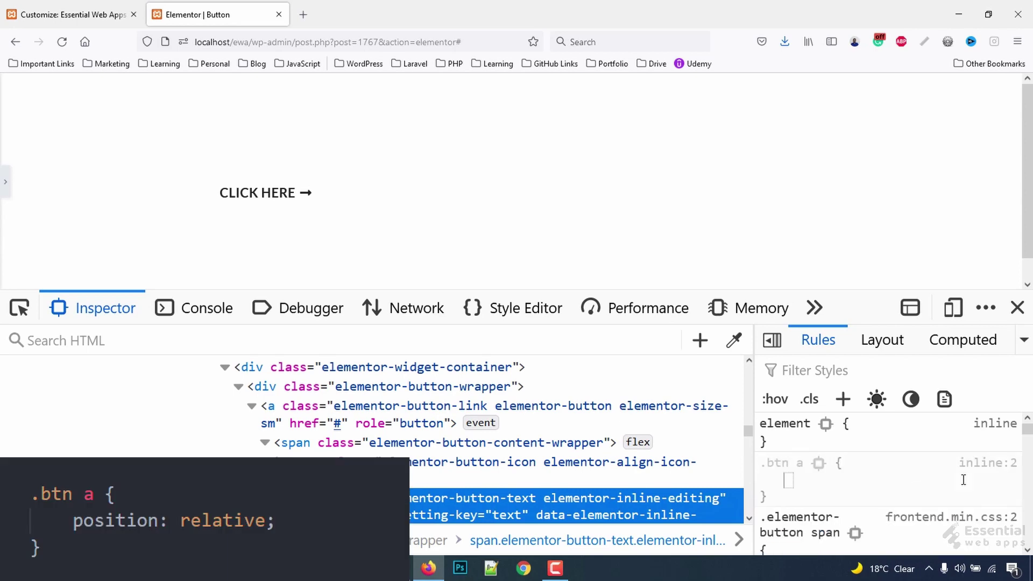
type("po")
key("Tab")
type("r")
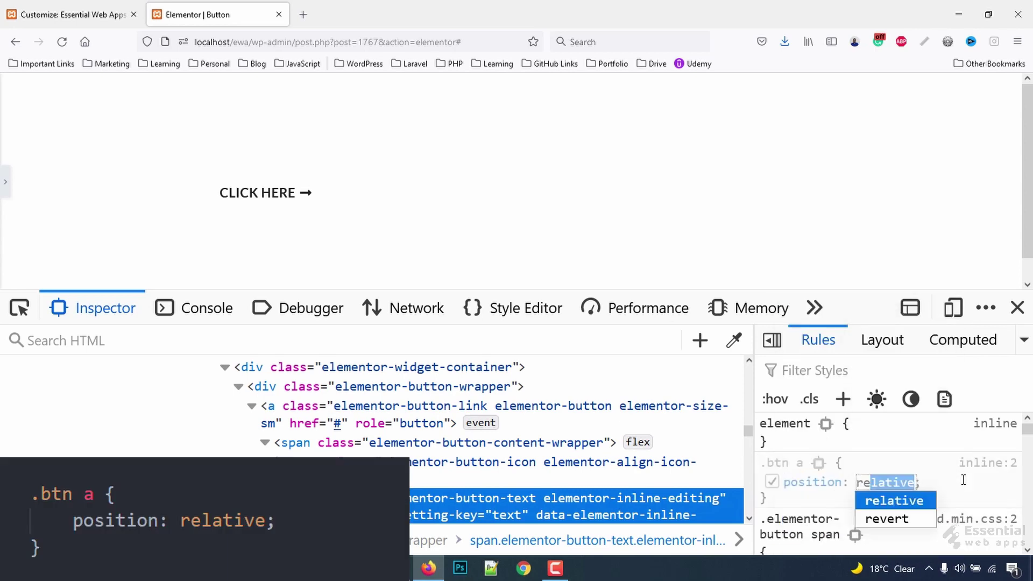
key("Return")
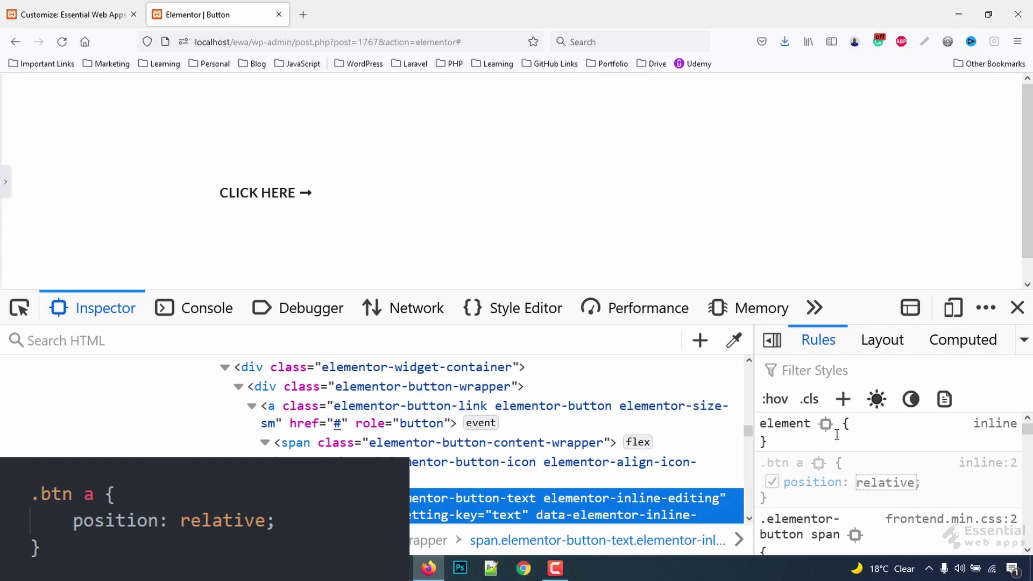
left_click(843, 398)
type(".btn a")
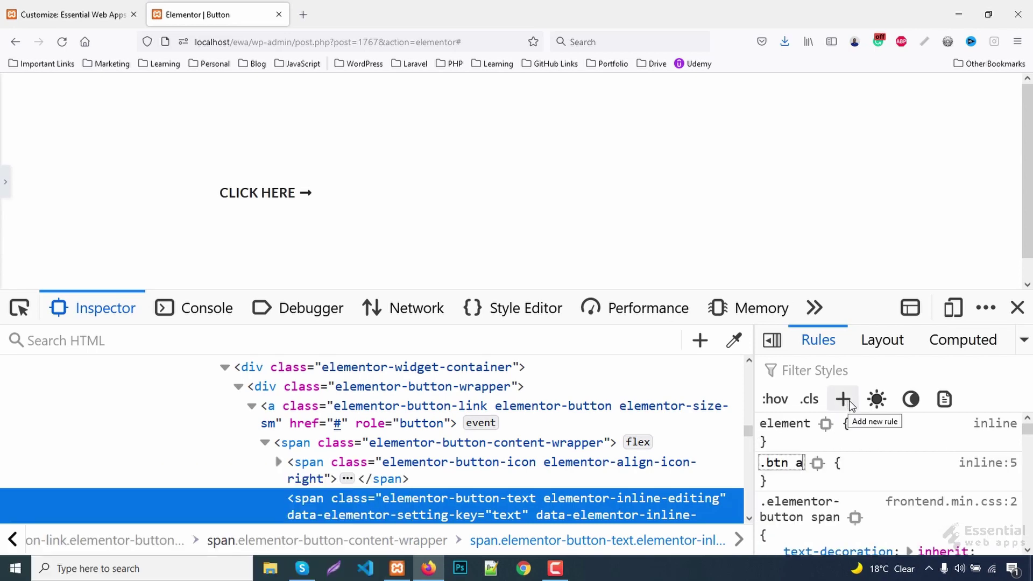
type("::before")
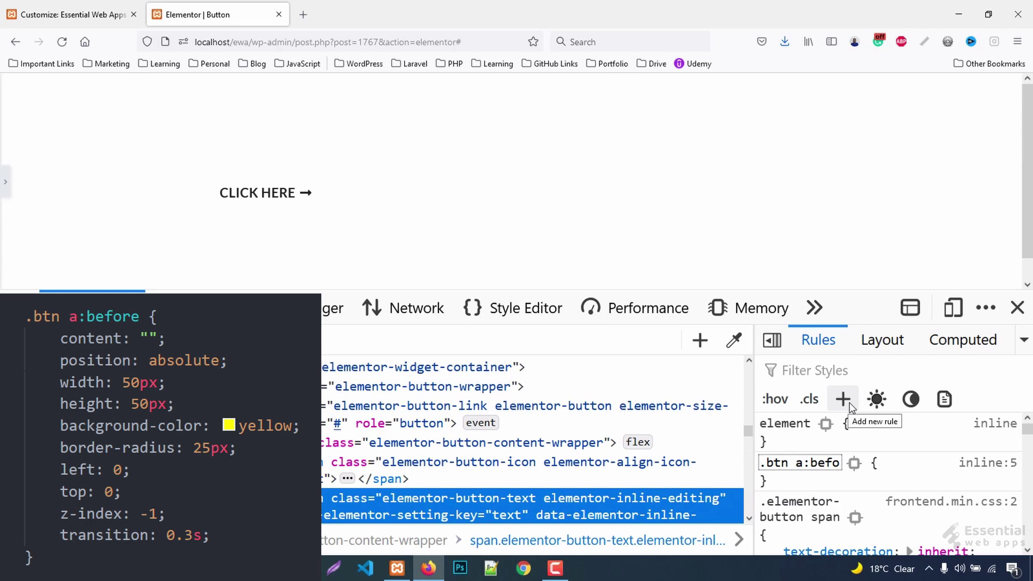
- Create a .btn a::before rule with empty content and absolute positioning
key("Return")
type("co")
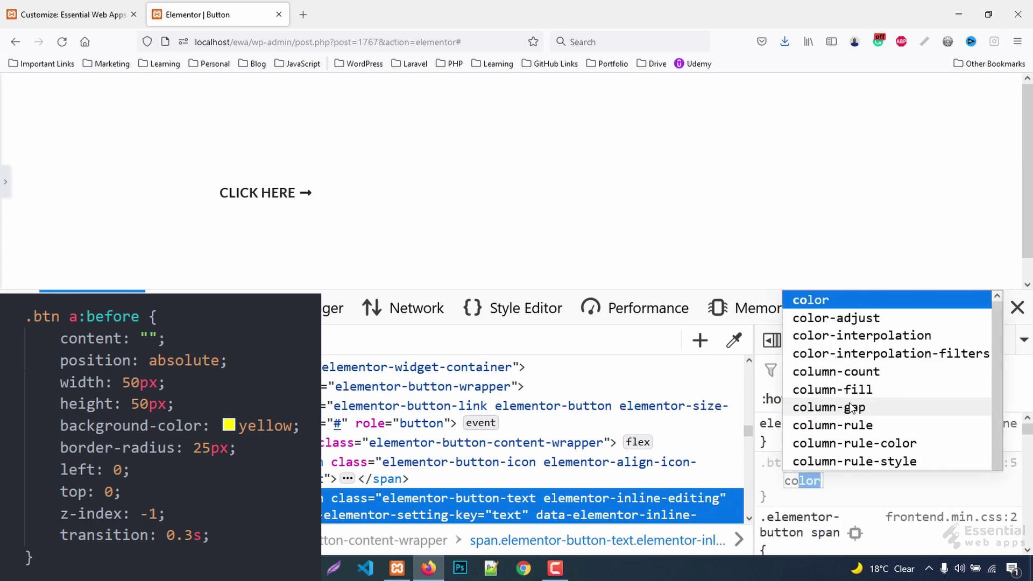
type("ntent")
key("Tab")
type("''")
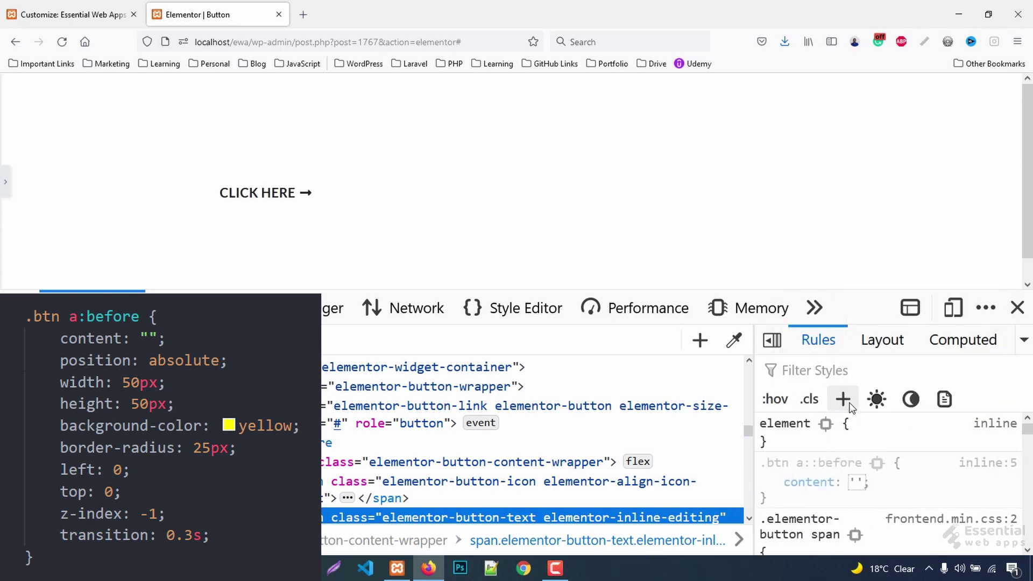
key("Return")
type("pos")
key("Tab")
type("a")
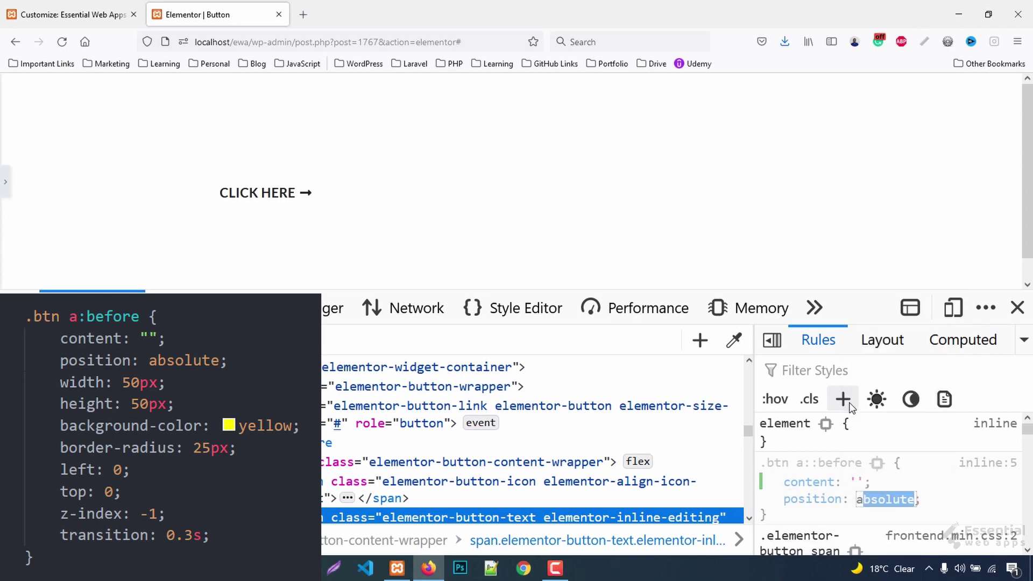
key("Return")
type("wid")
- Give the pseudo-element 50px width and height and a yellow background
key("Tab")
type("50")
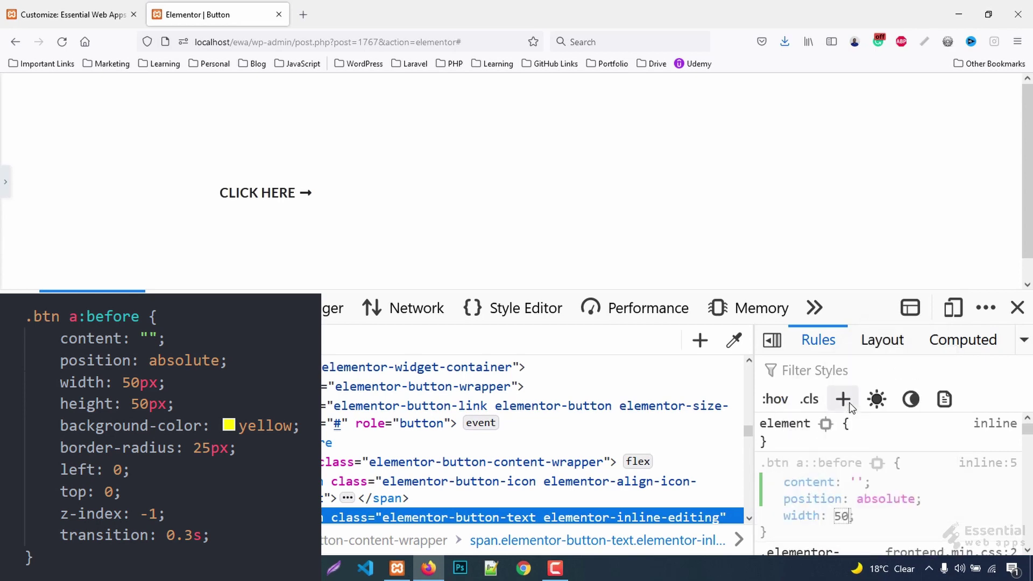
type("px")
key("Return")
type("hei")
key("Tab")
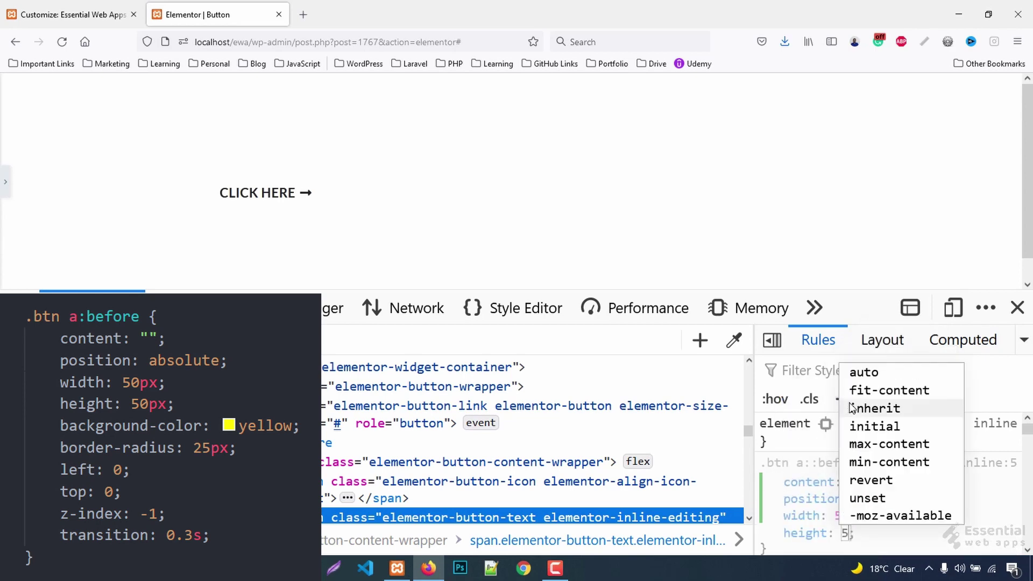
type("50px")
key("Return")
type("ba")
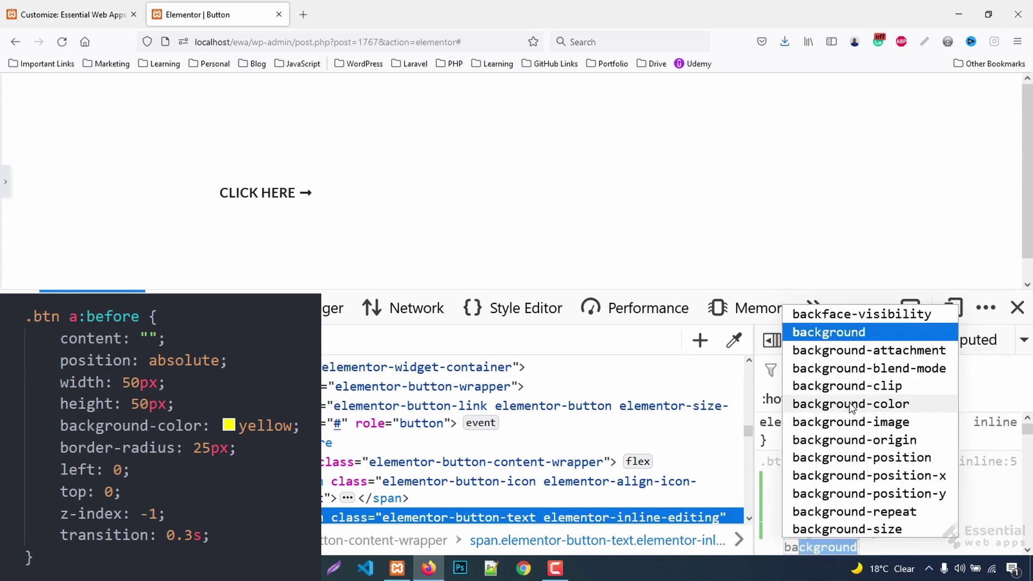
type("ckg")
key("Down")
key("Down")
key("Tab")
type("ye")
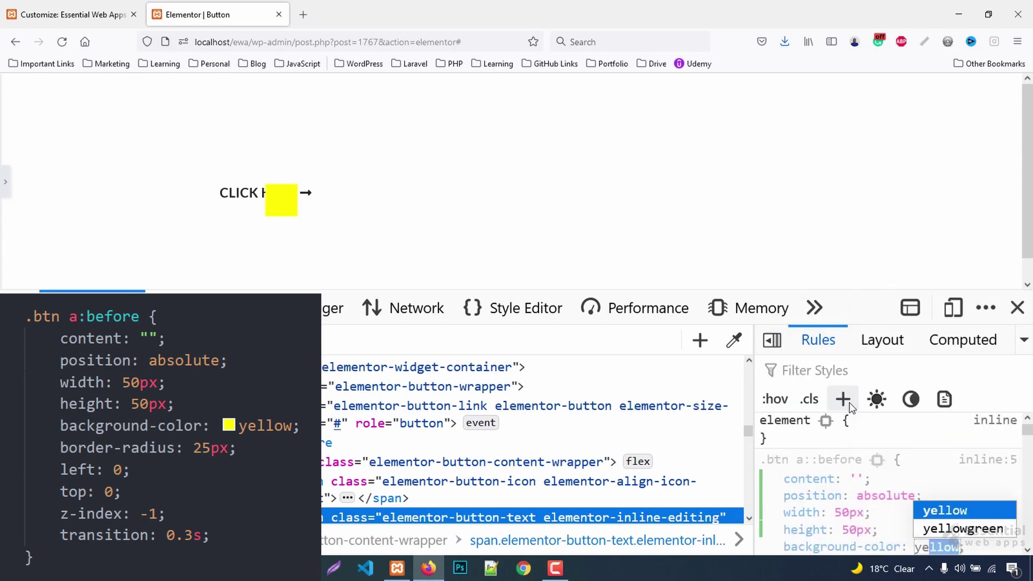
key("Return")
scroll(831, 461, "down", 1)
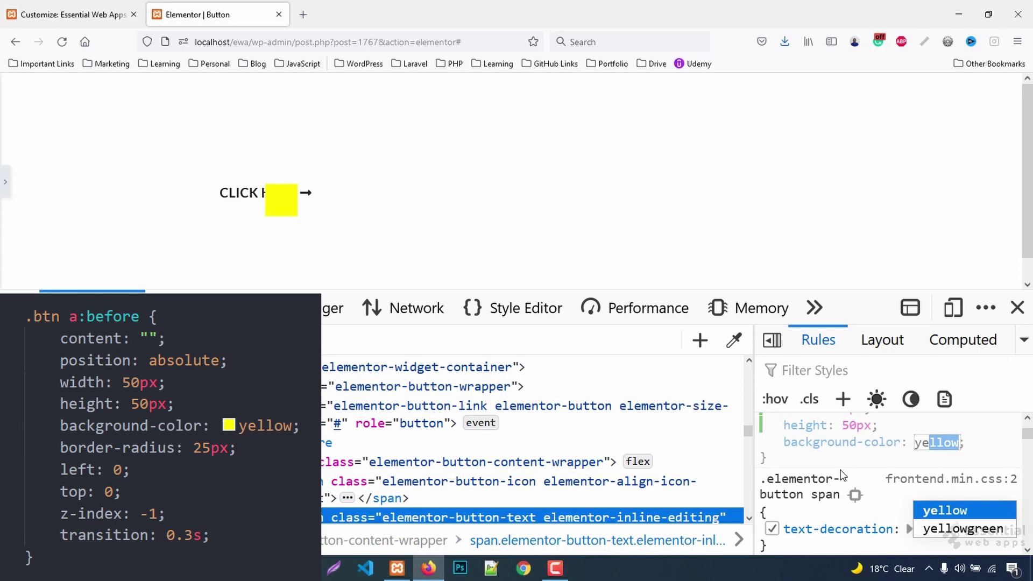
type("b")
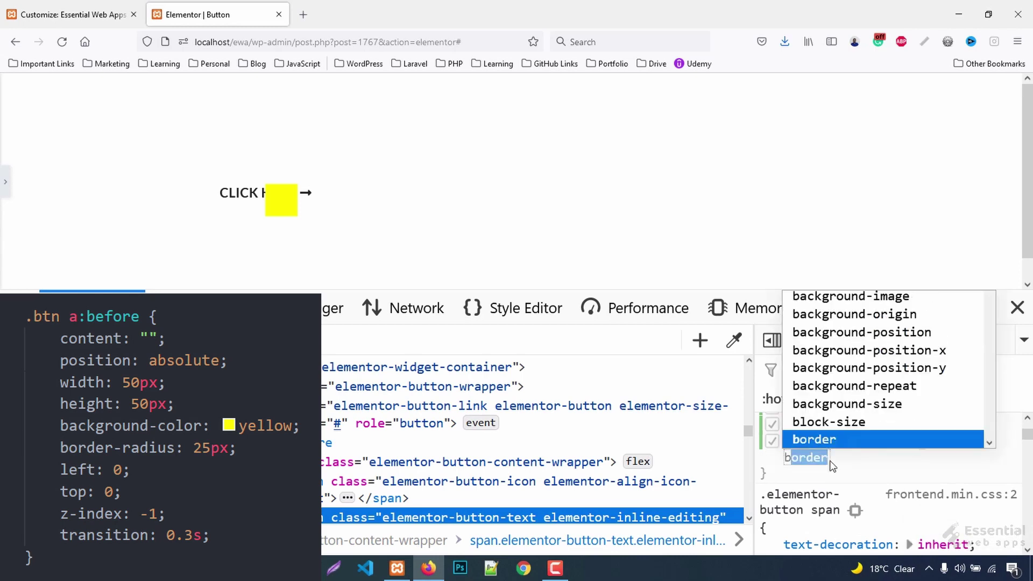
type("order-r")
- Add 25px border-radius, left and top 0, z-index -1, and a transition property
key("Return")
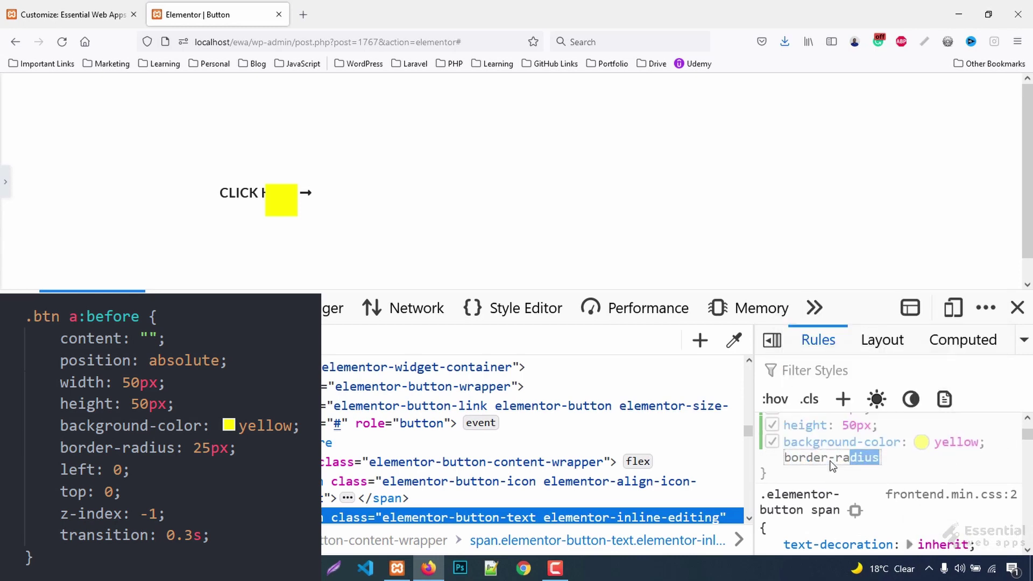
type("25px")
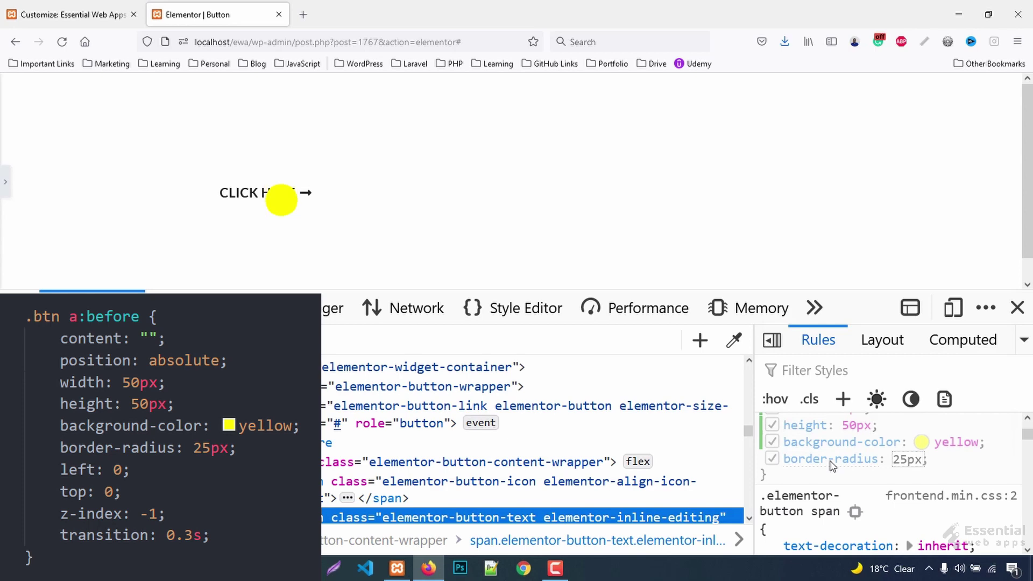
key("Return")
type("left")
key("Return")
type("0")
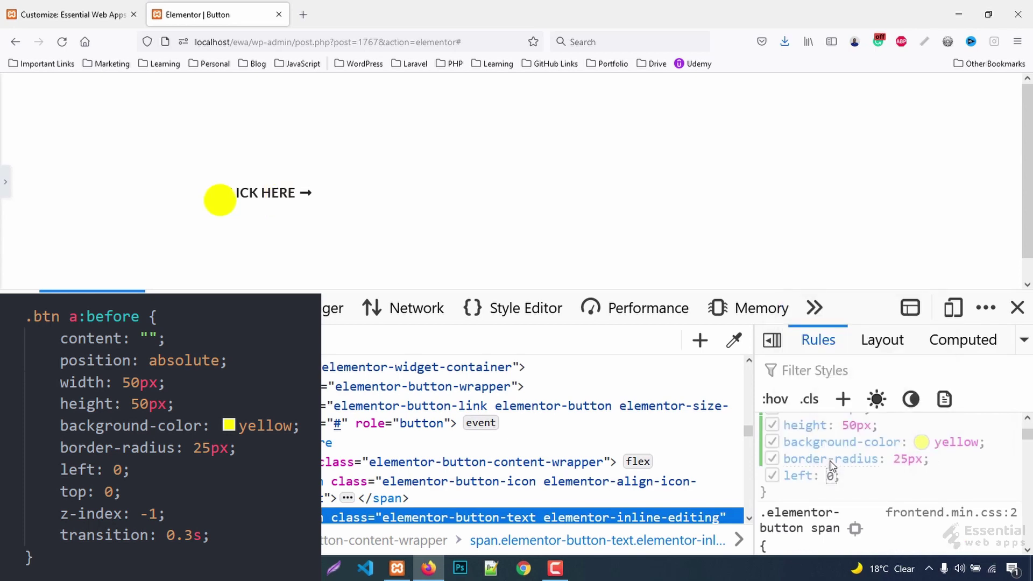
key("Return")
type("top")
key("Return")
type("0")
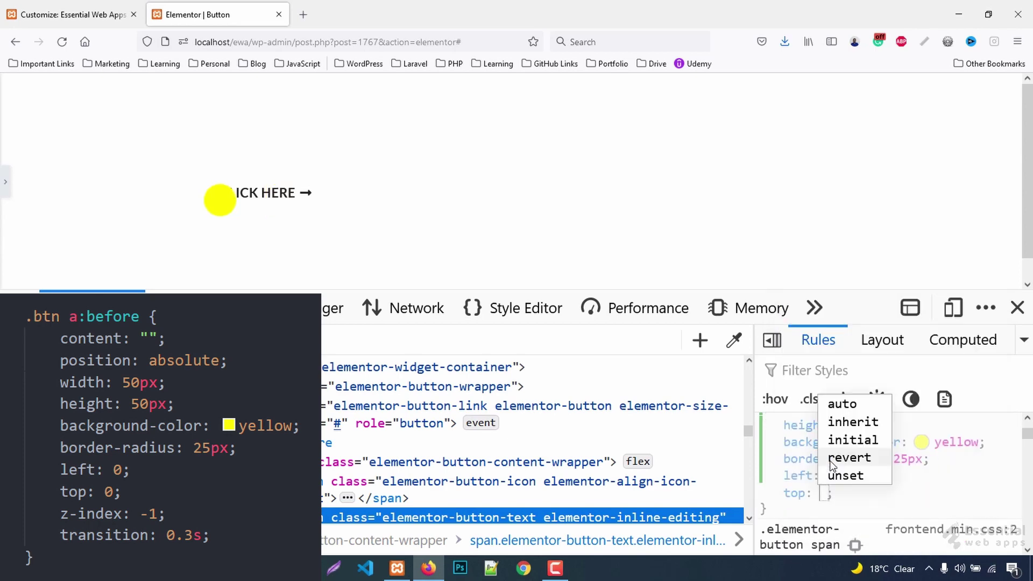
key("Return")
key("Return")
type("z-index")
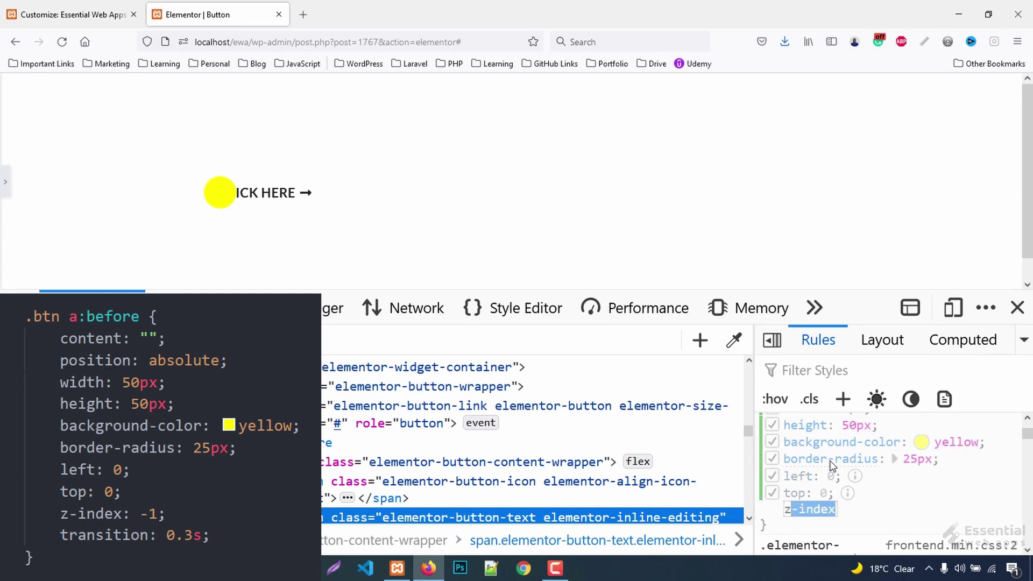
key("Return")
type("-1")
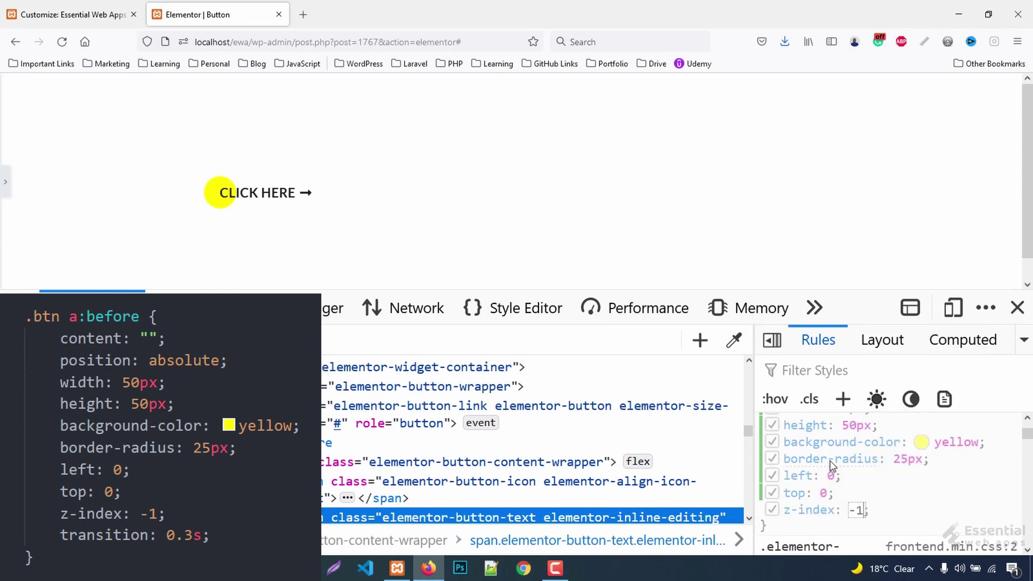
key("Return")
type("t")
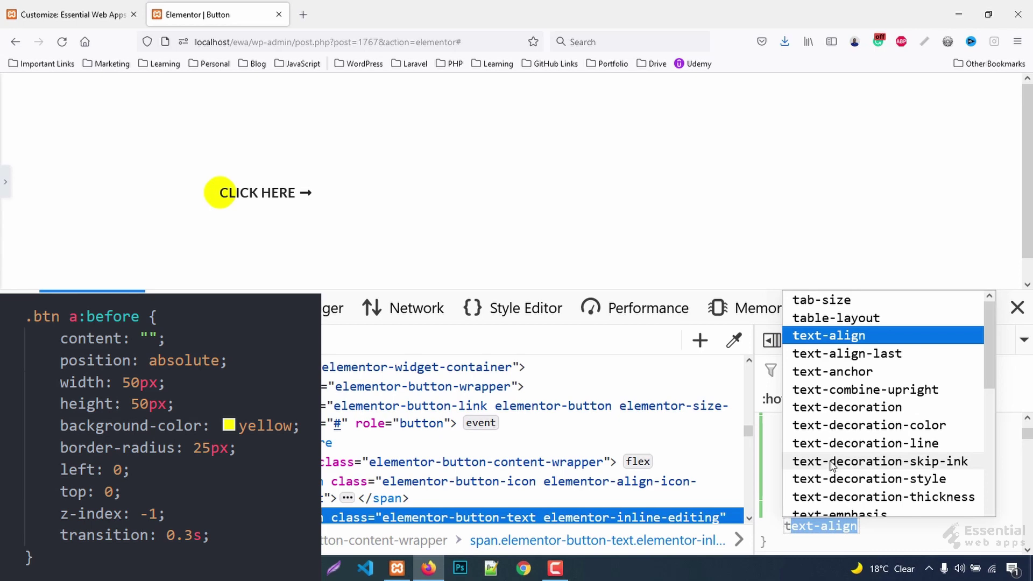
type("ra")
key("Return")
type(".3")
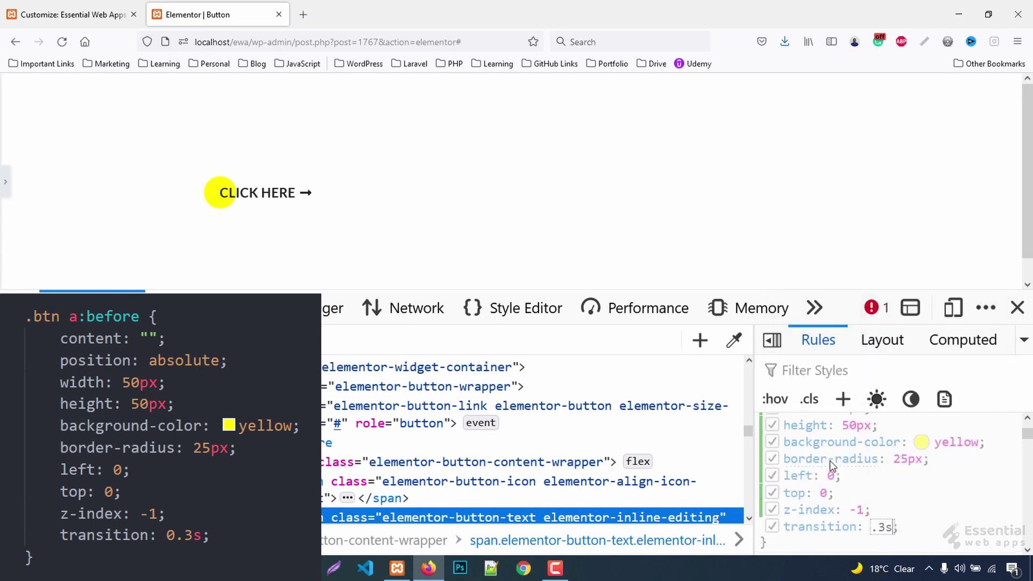
type("s")
- Add a .btn a:hover:before rule on the link setting width to 100%
left_click(279, 412)
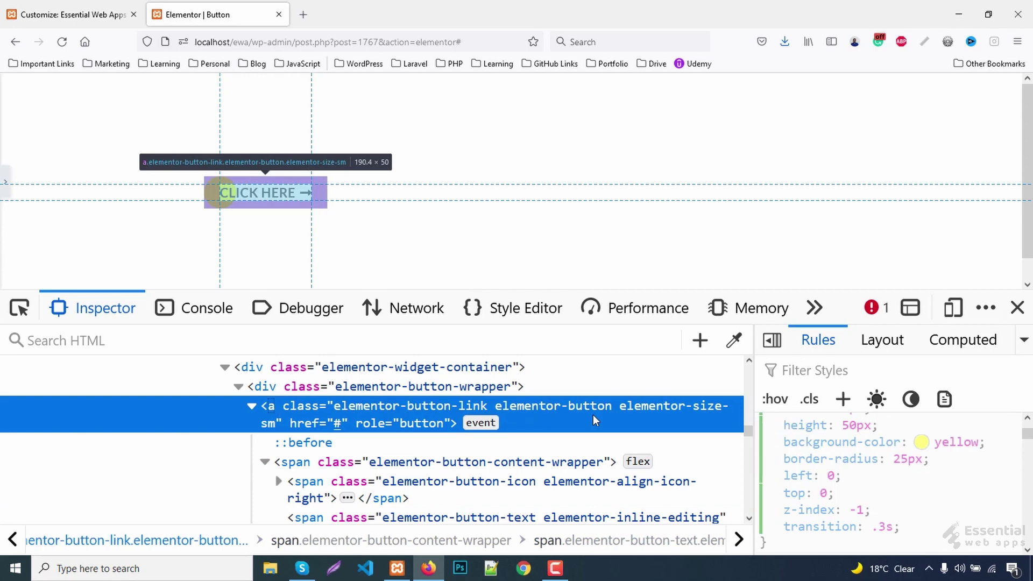
left_click(844, 399)
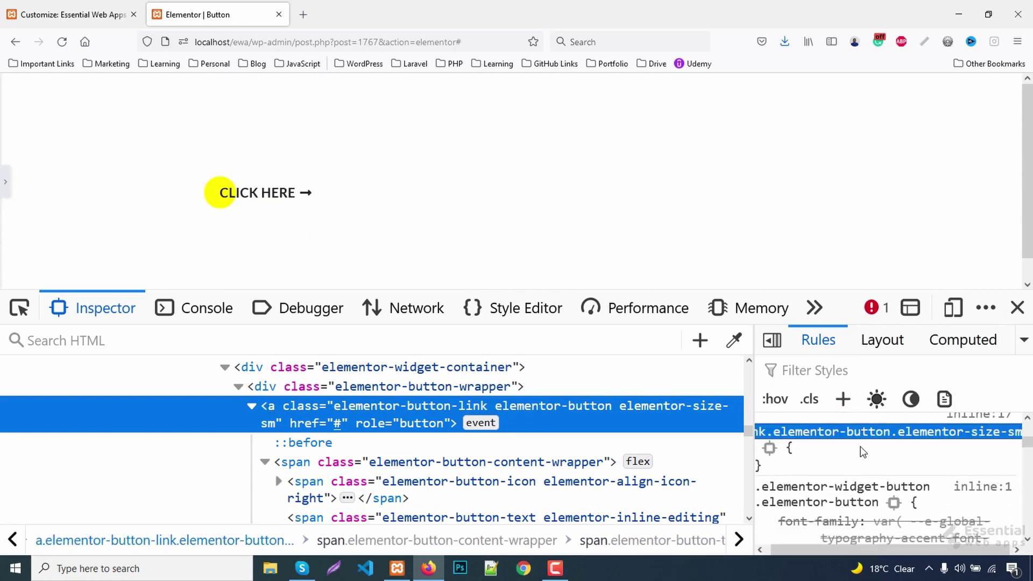
type(".btn a")
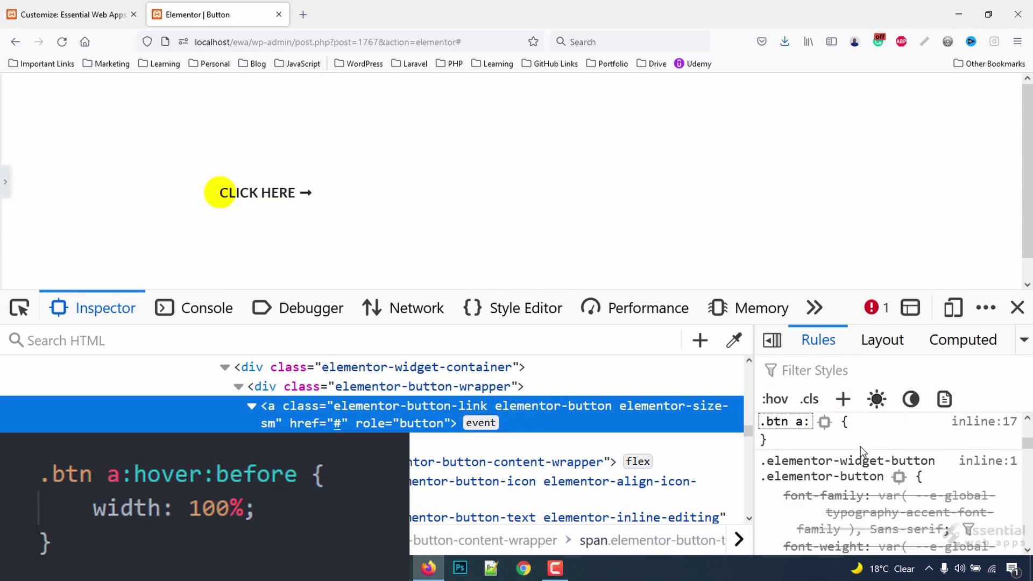
type(":hover")
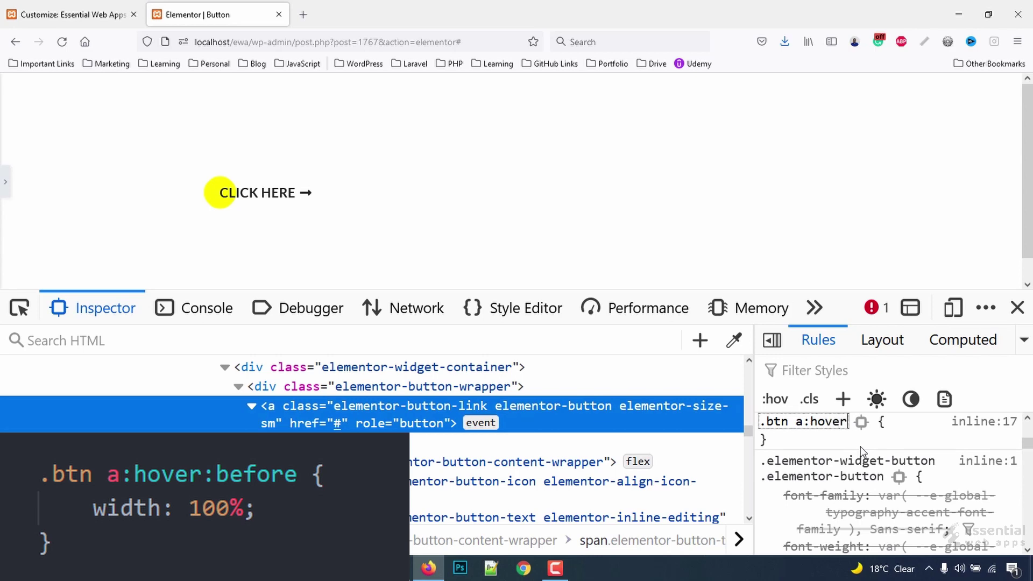
type(":before")
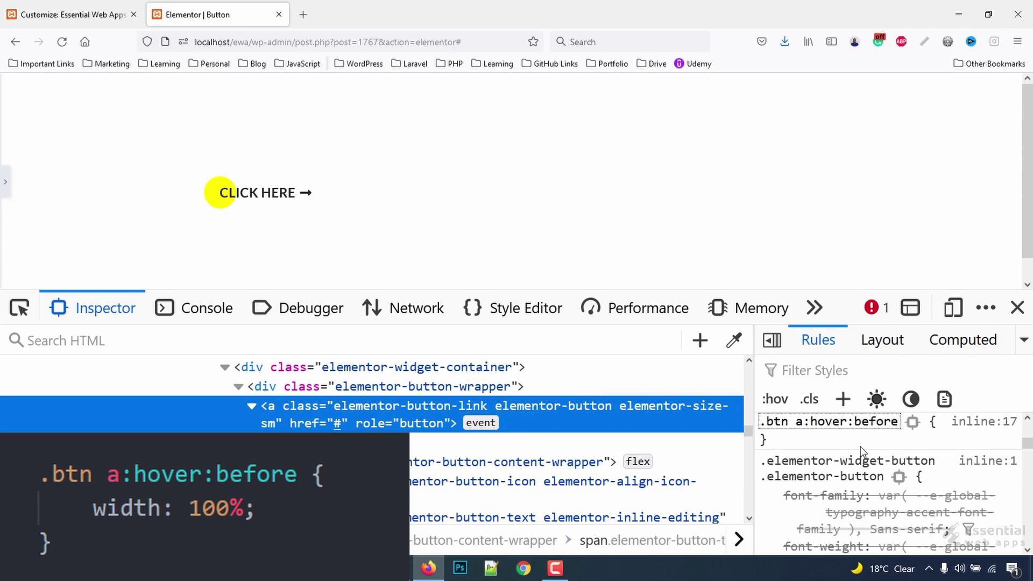
key("Return")
type("width")
key("Tab")
type("1")
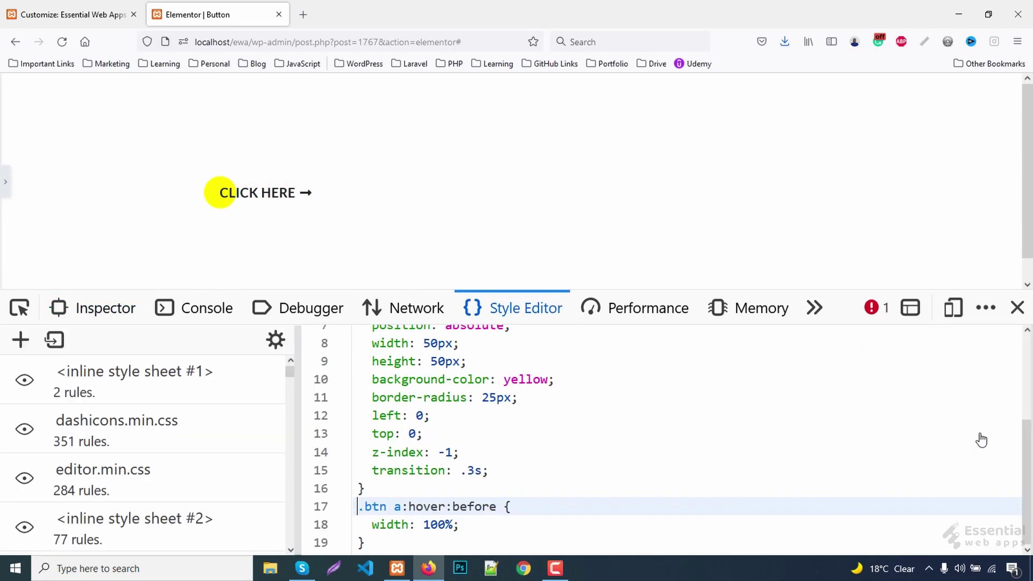
scroll(503, 482, "up", 3)
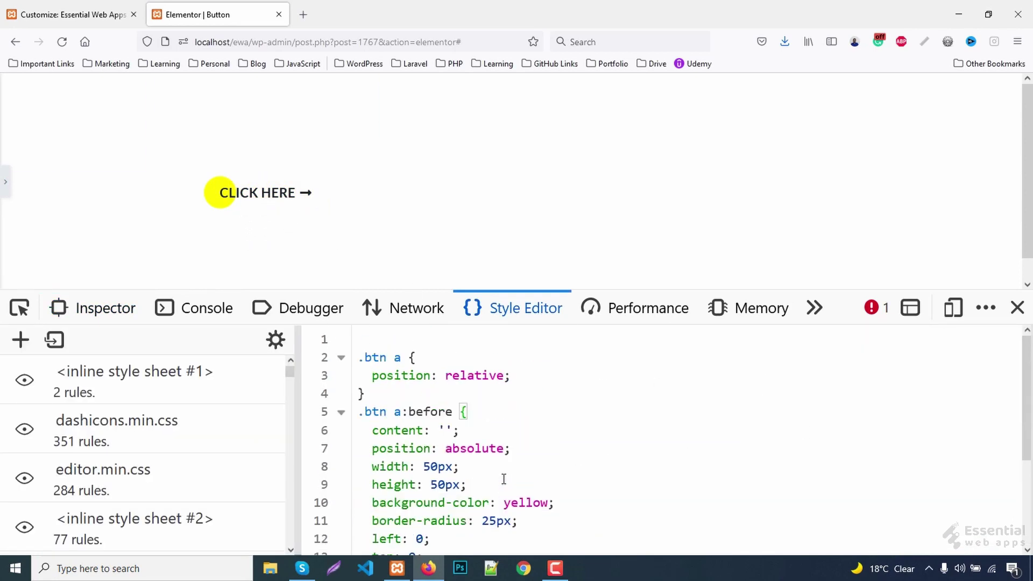
- Paste all the Style Editor CSS into Additional CSS, remove the blank first line, and publish
key("ctrl+a")
key("ctrl+c")
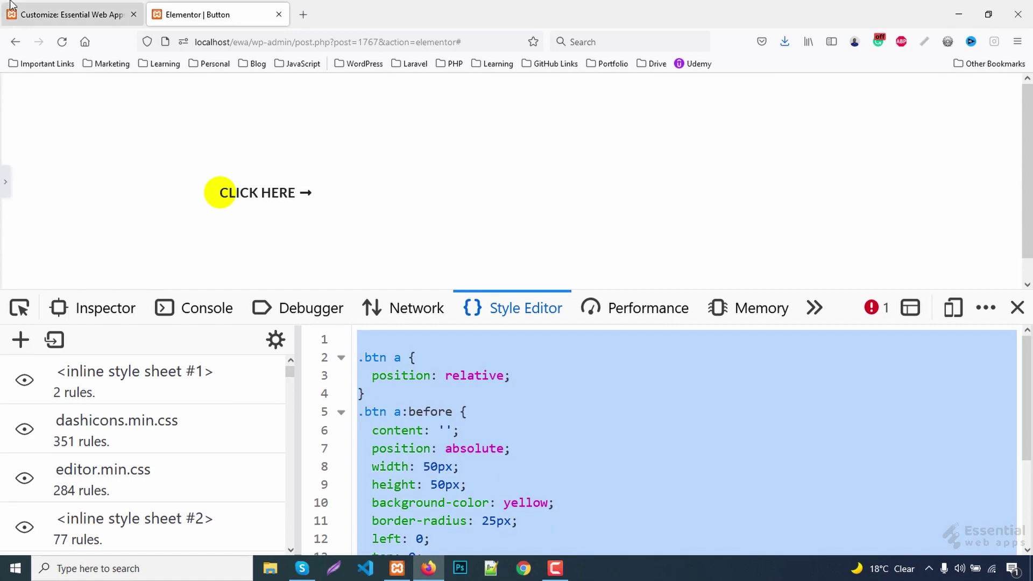
left_click(72, 15)
key("ctrl+v")
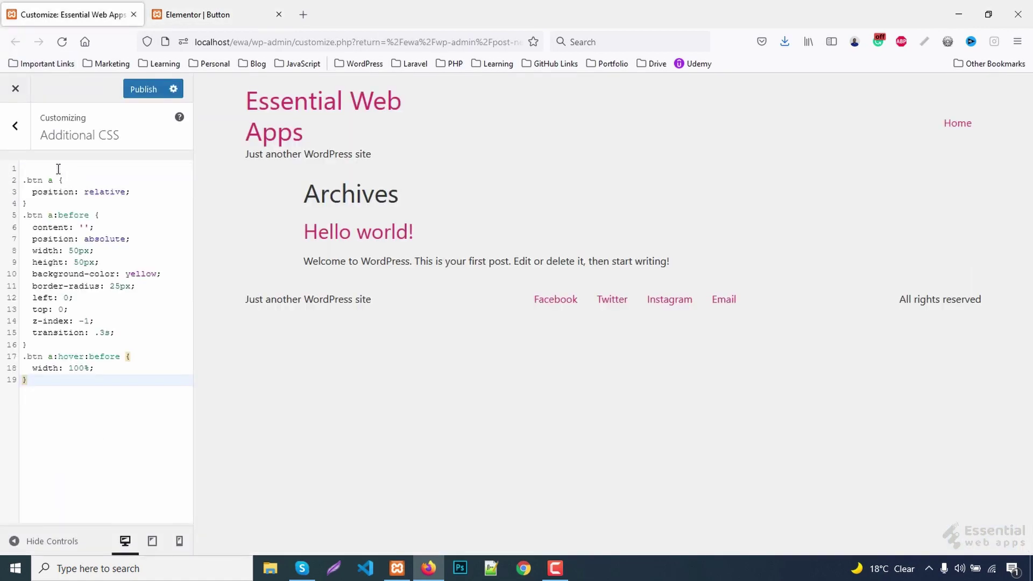
left_click(59, 169)
key("Delete")
left_click(143, 89)
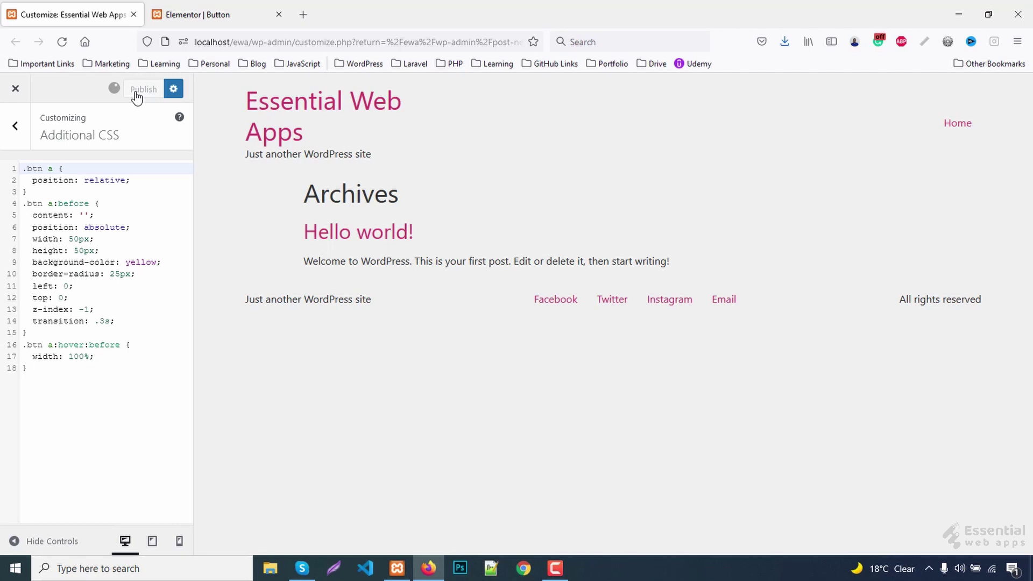
- Back in Elementor, copy the CLICK HERE button from column one into column two
left_click(197, 14)
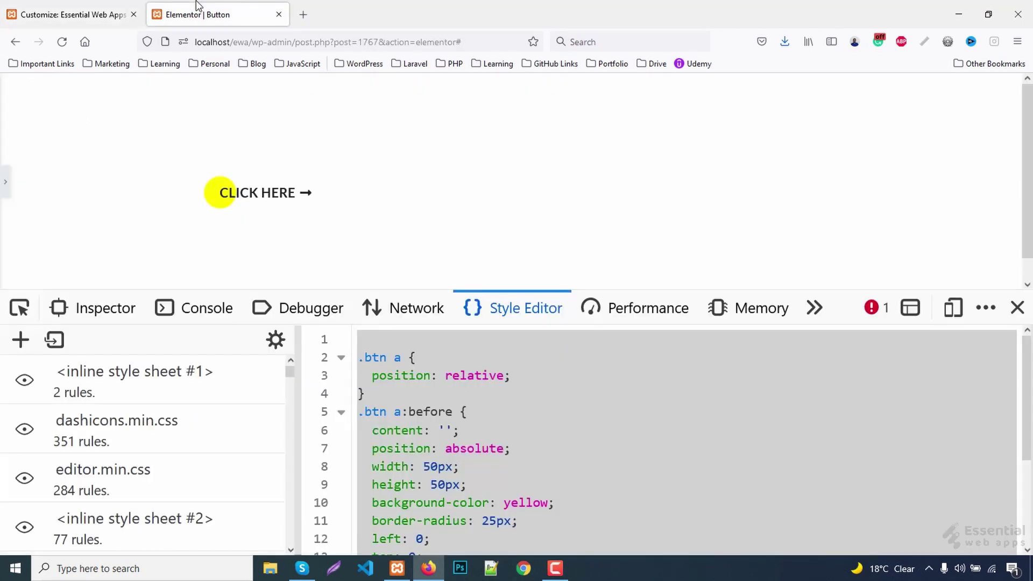
left_click(6, 182)
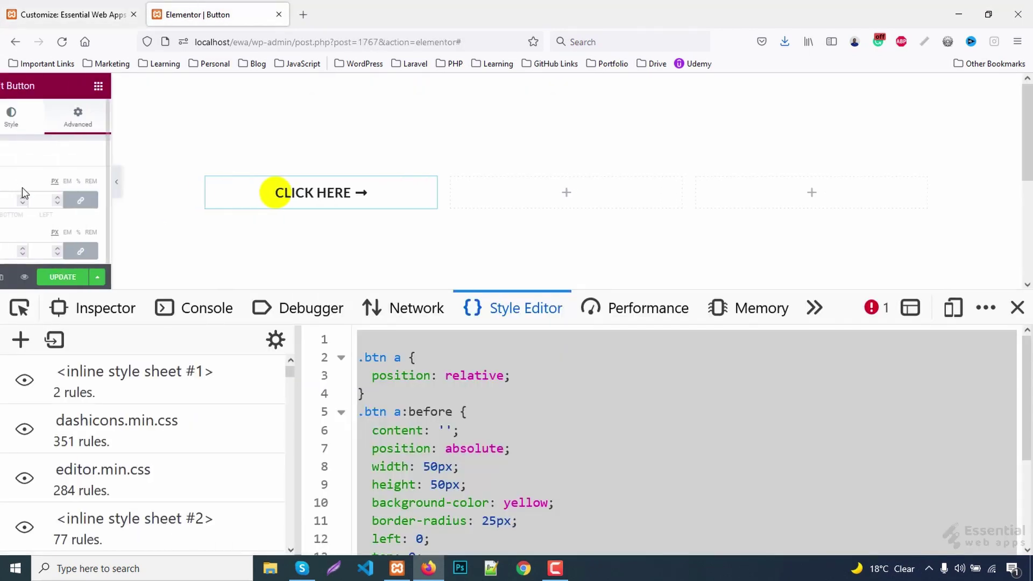
right_click(358, 193)
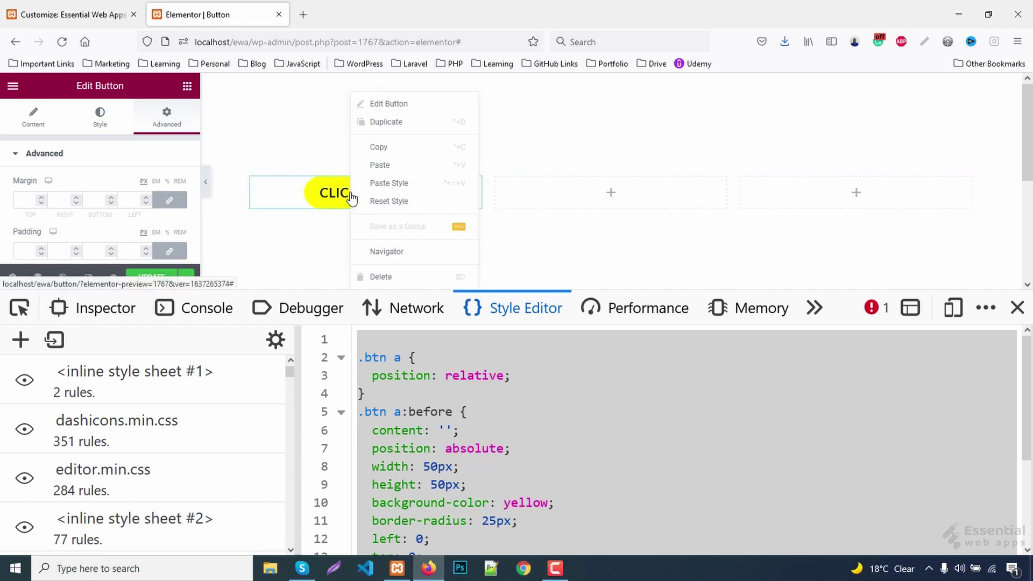
left_click(517, 192)
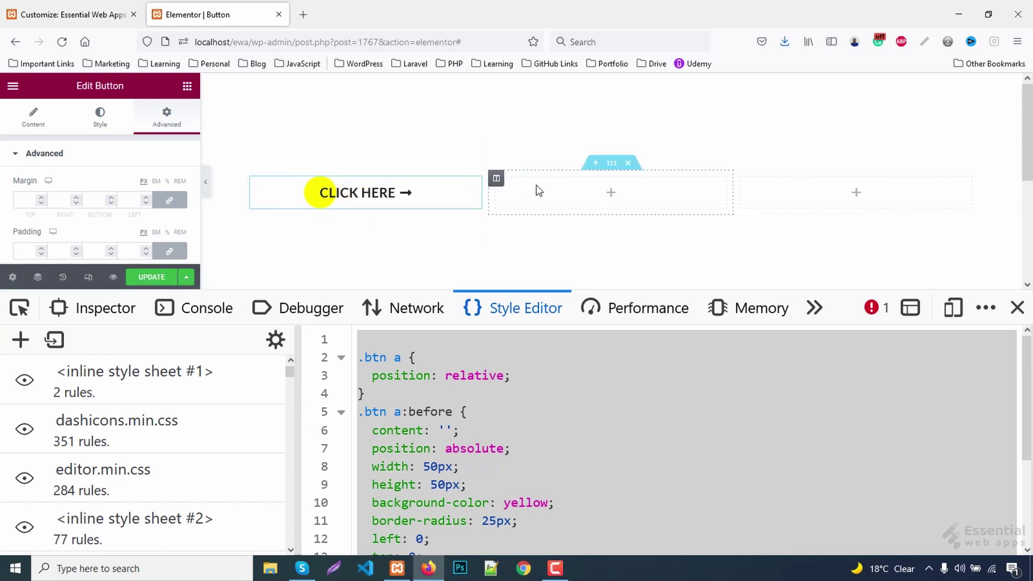
right_click(571, 190)
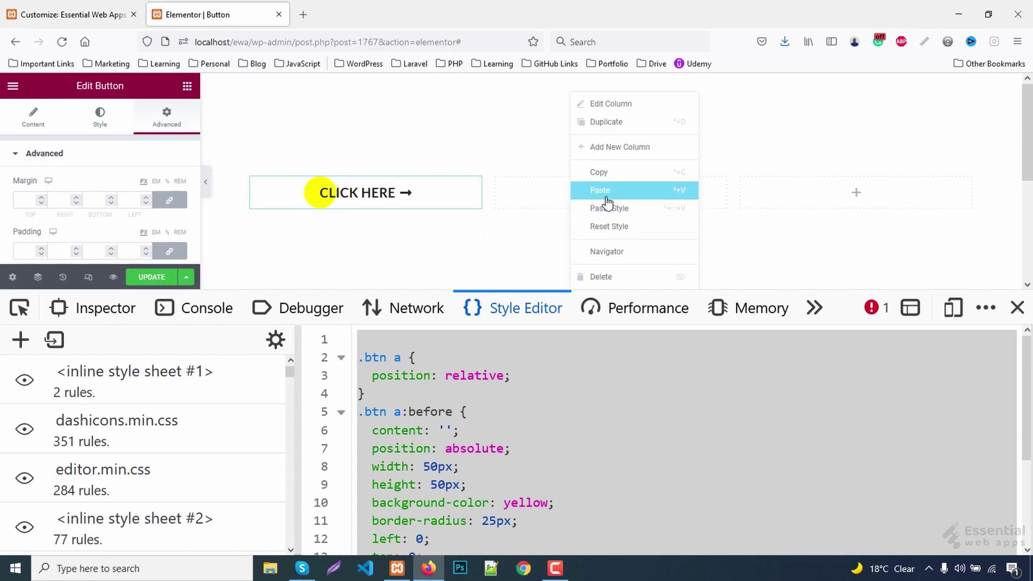
left_click(600, 189)
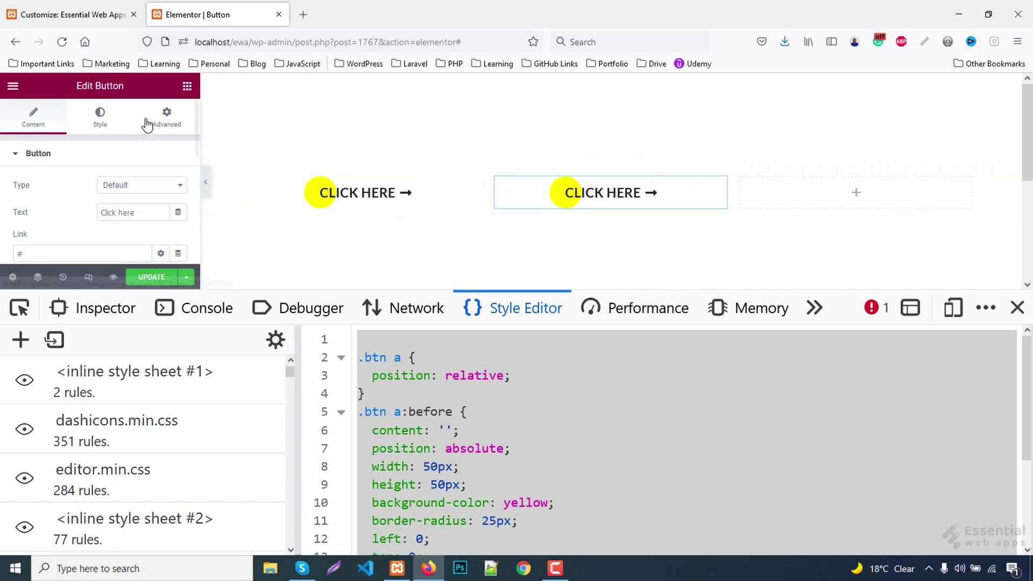
- Add the CSS class btn--2 to the second button and collapse the panel
left_click(166, 117)
scroll(133, 218, "down", 1)
scroll(132, 219, "down", 2)
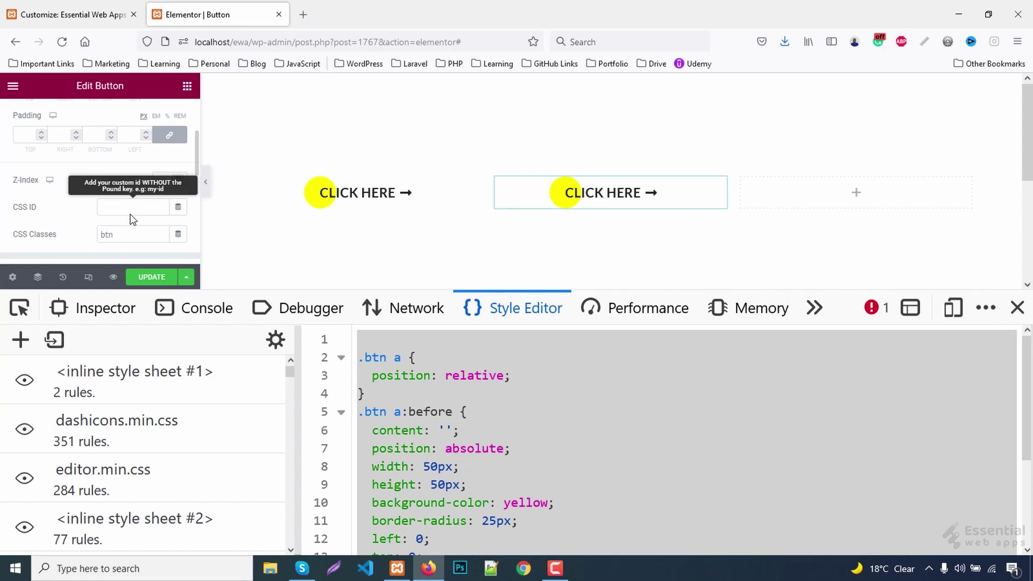
left_click(162, 180)
type("btn-2")
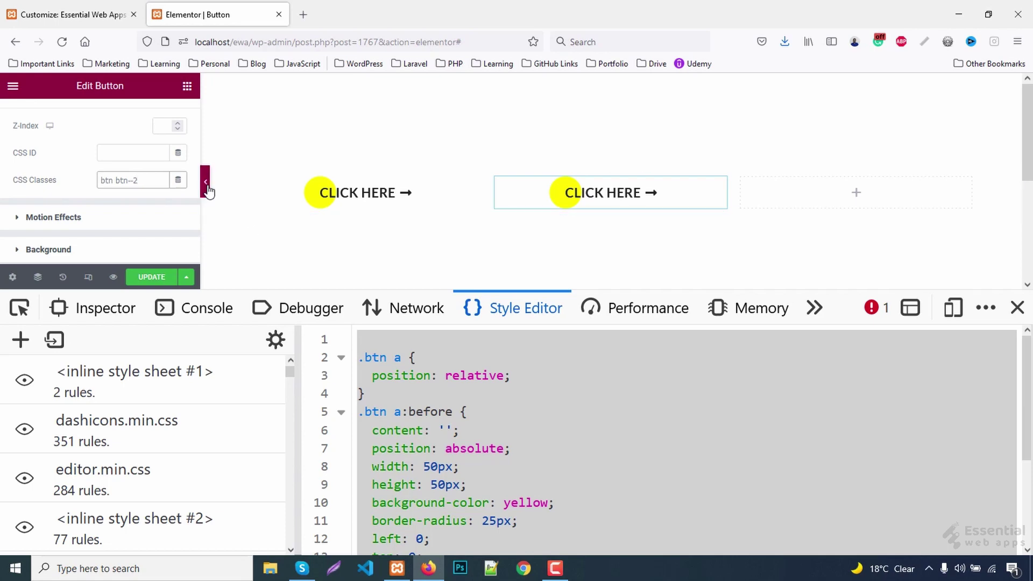
left_click(205, 182)
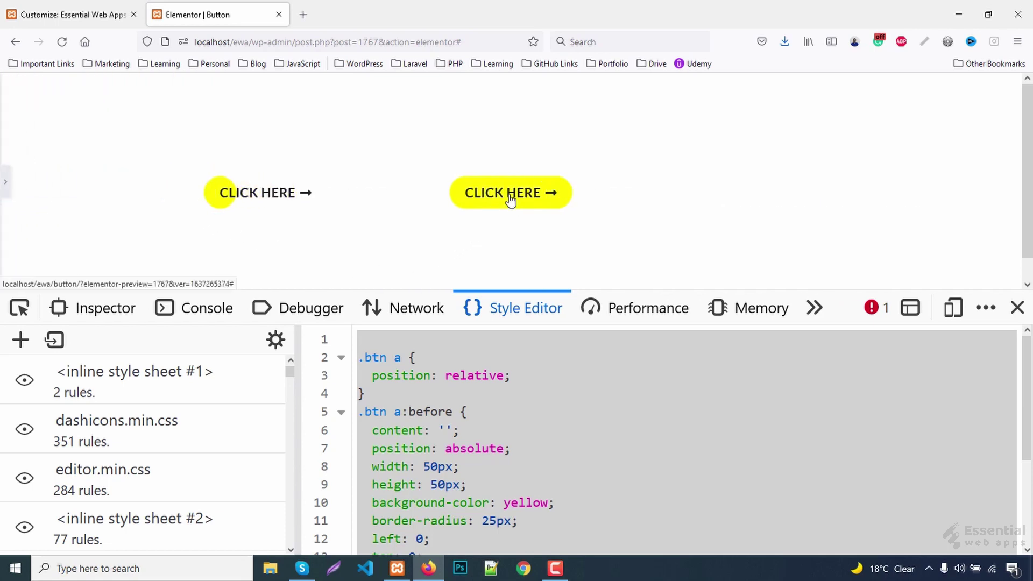
- Inspect the second button and add a .btn.btn--2 a:before rule with left 50% and translateX(-50%)
right_click(509, 194)
left_click(577, 434)
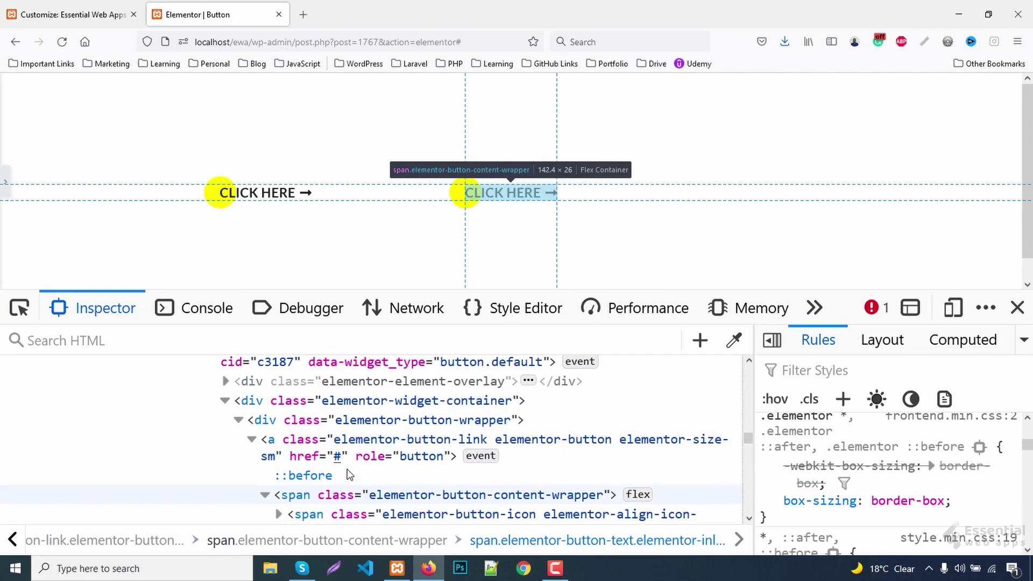
scroll(349, 475, "up", 2)
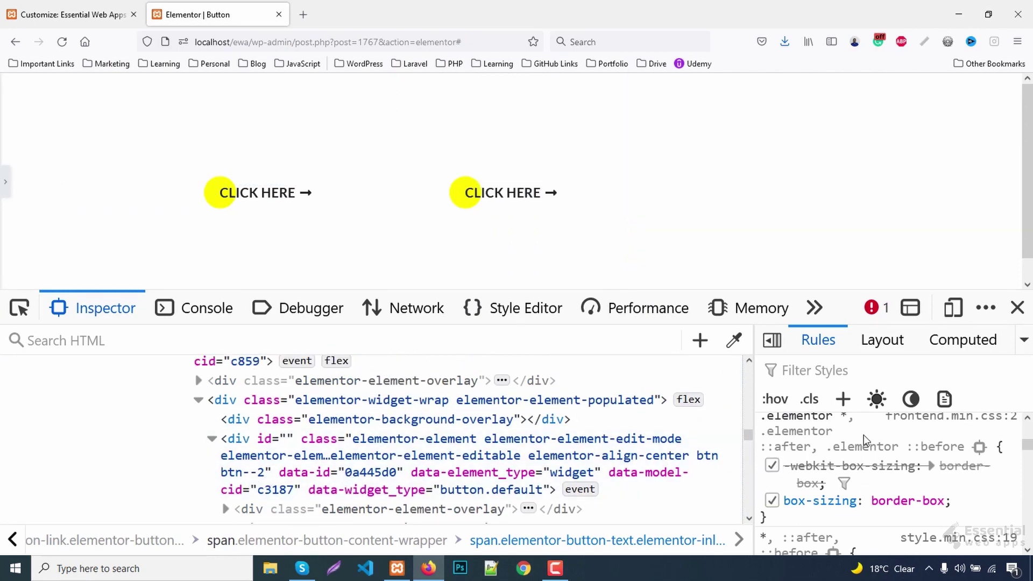
scroll(909, 450, "up", 2)
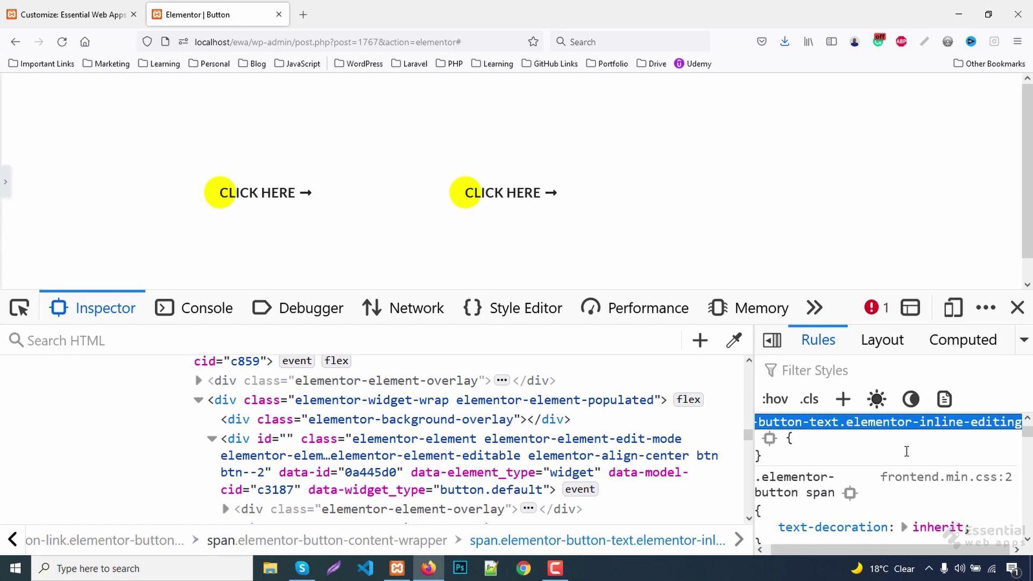
type(".btn.bt-")
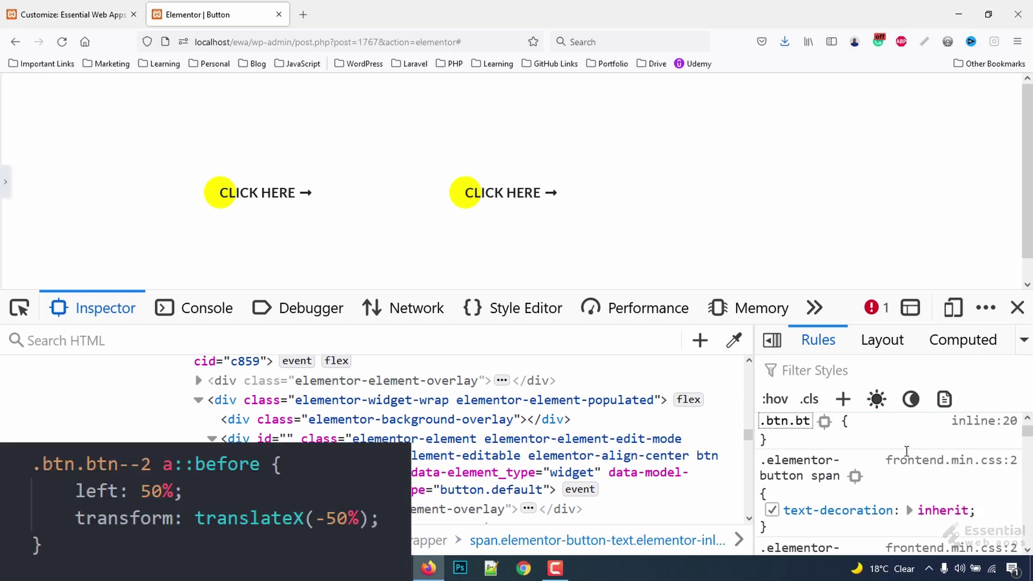
type("n--2")
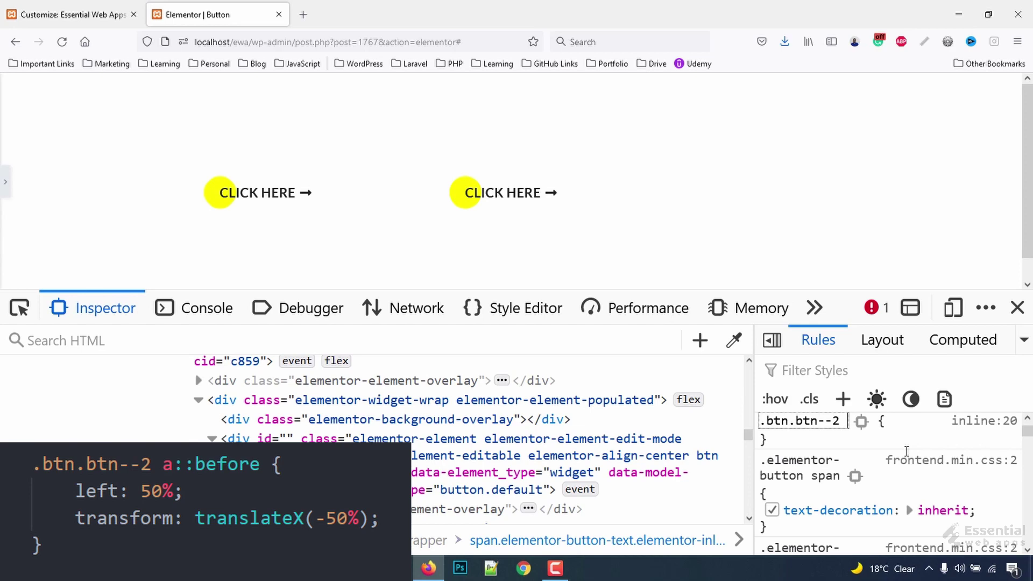
type(" a:before")
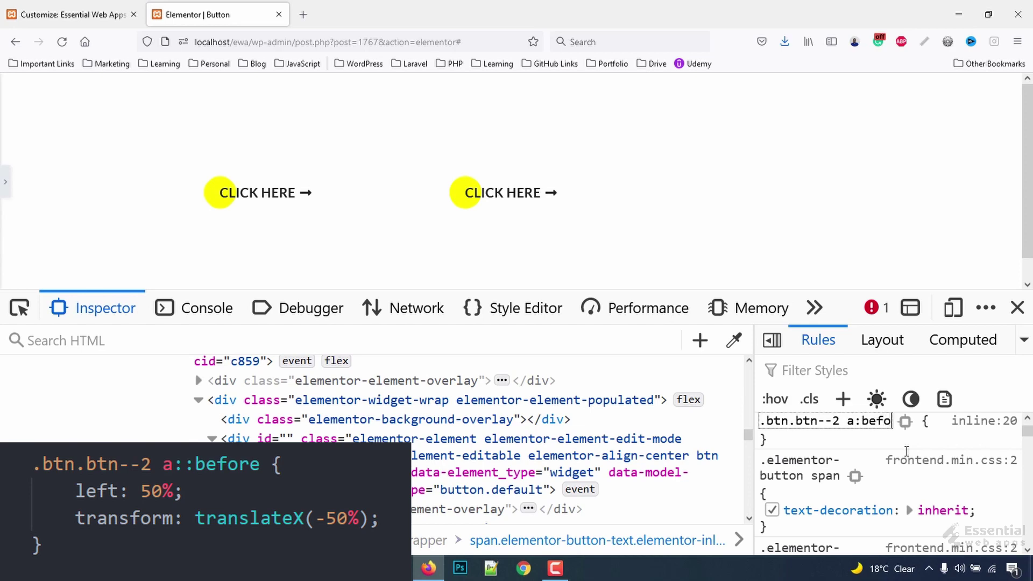
key("Return")
key("Return")
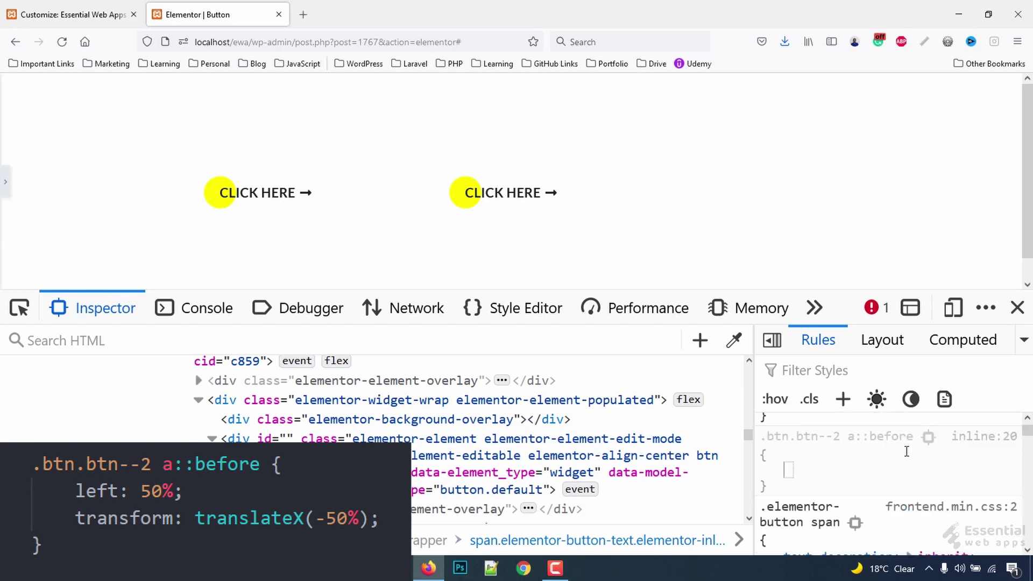
type("left")
key("Tab")
type("5")
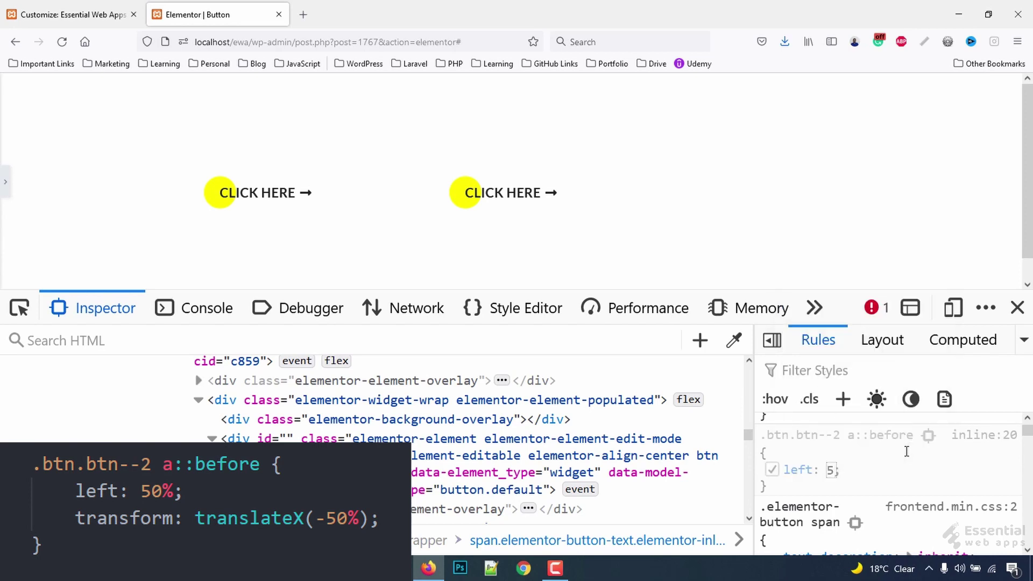
type("0%")
key("Return")
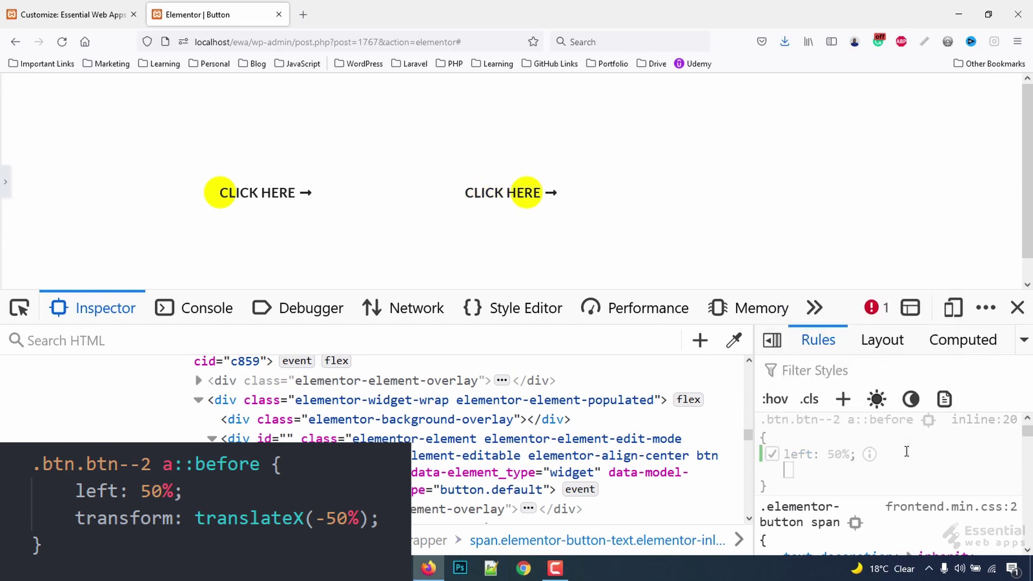
type("transform")
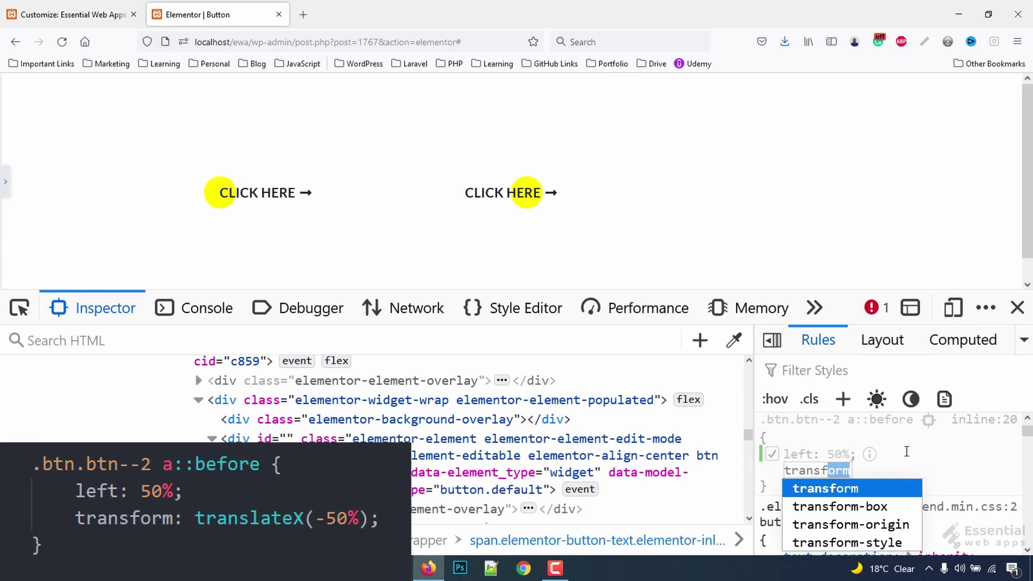
key("Tab")
type("translate")
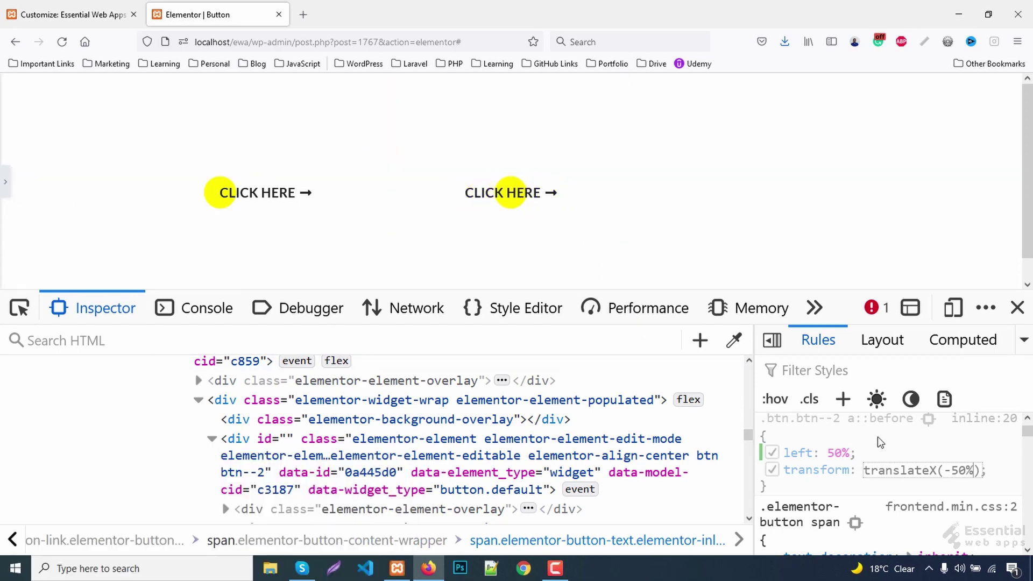
right_click(854, 419)
left_click(896, 457)
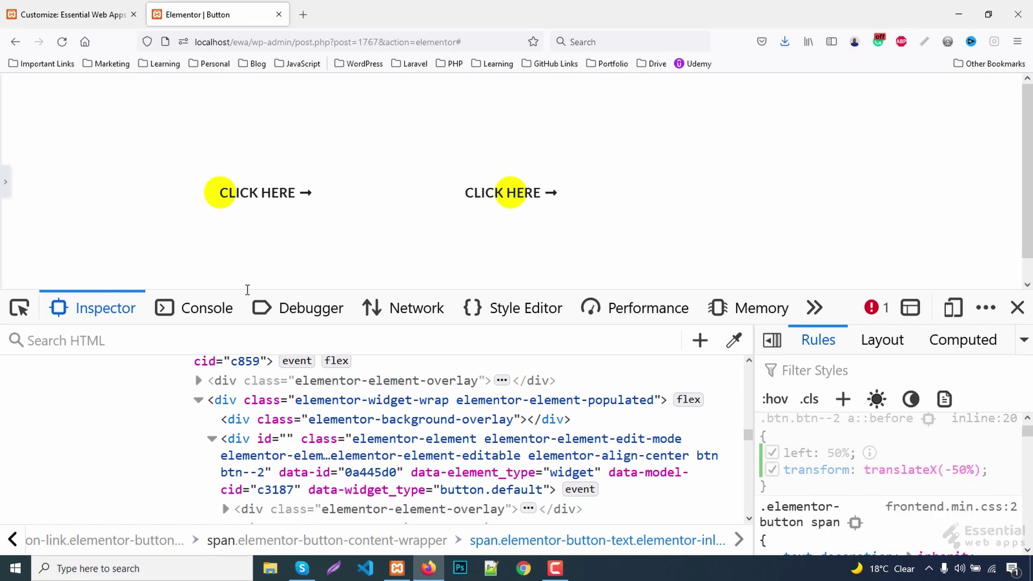
- Paste the .btn.btn--2 a::before centring rule into Additional CSS and publish it
left_click(71, 14)
left_click(59, 367)
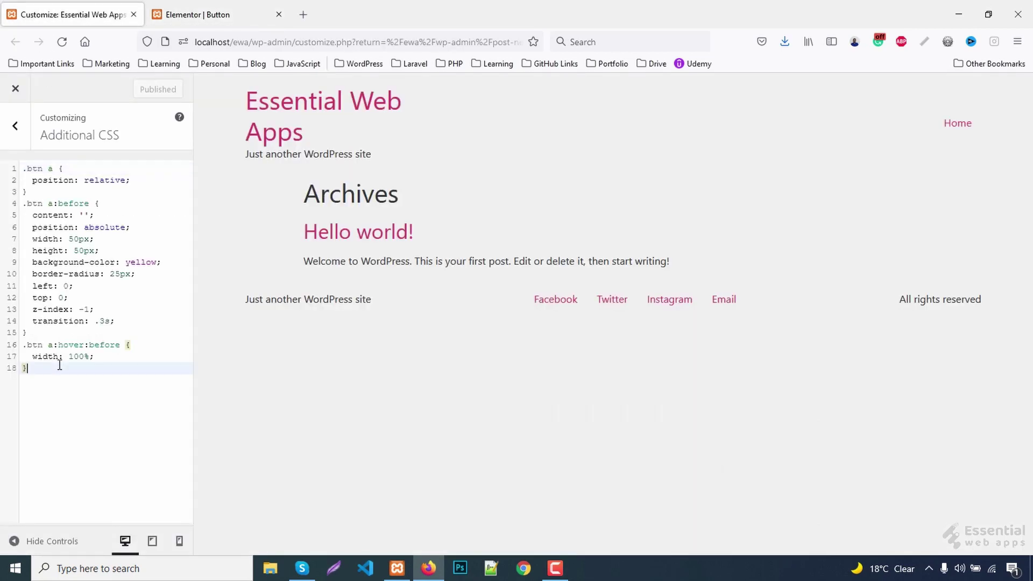
key("Return")
key("Return")
type(".btn.btn--2 a::before {   left: 50%;   transform: translateX(-50%); }")
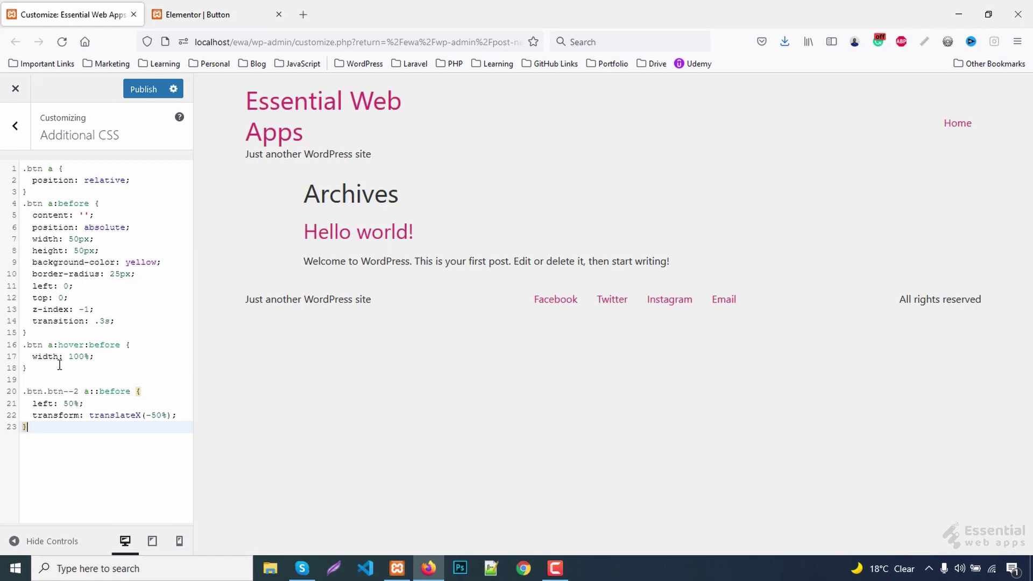
left_click(157, 91)
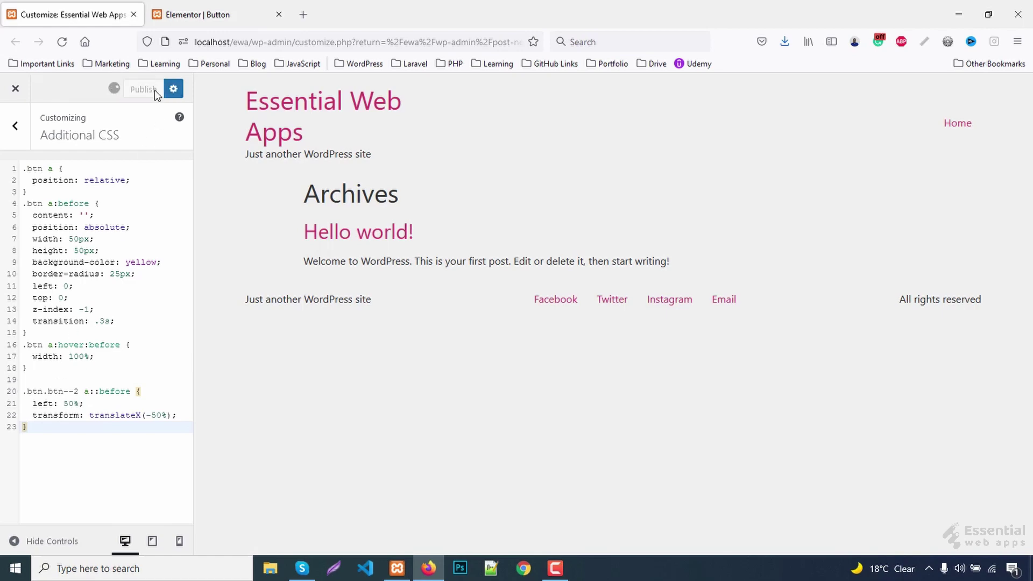
left_click(189, 15)
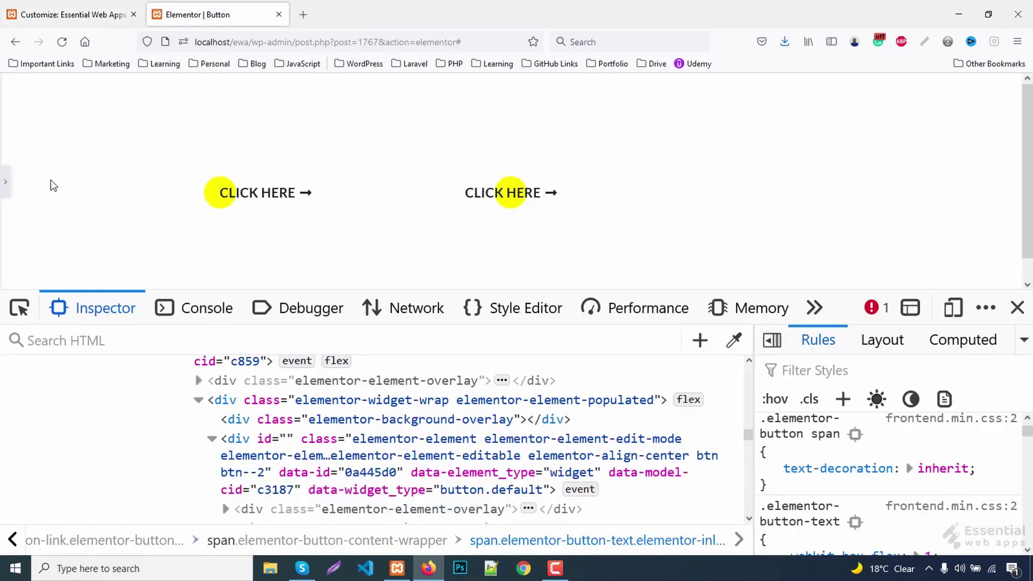
- Copy the first CLICK HERE button and paste it into the empty third column
left_click(6, 183)
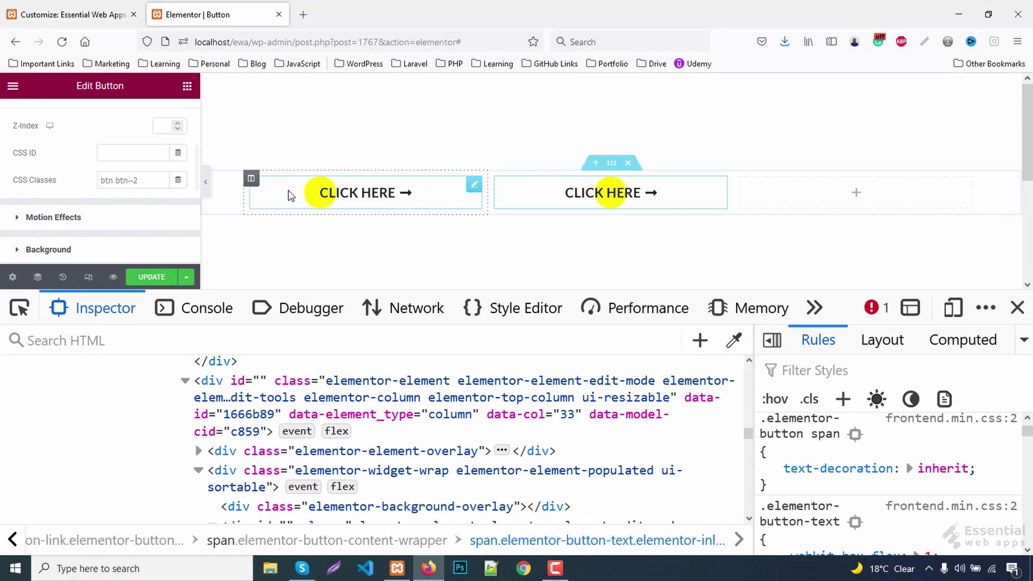
right_click(363, 193)
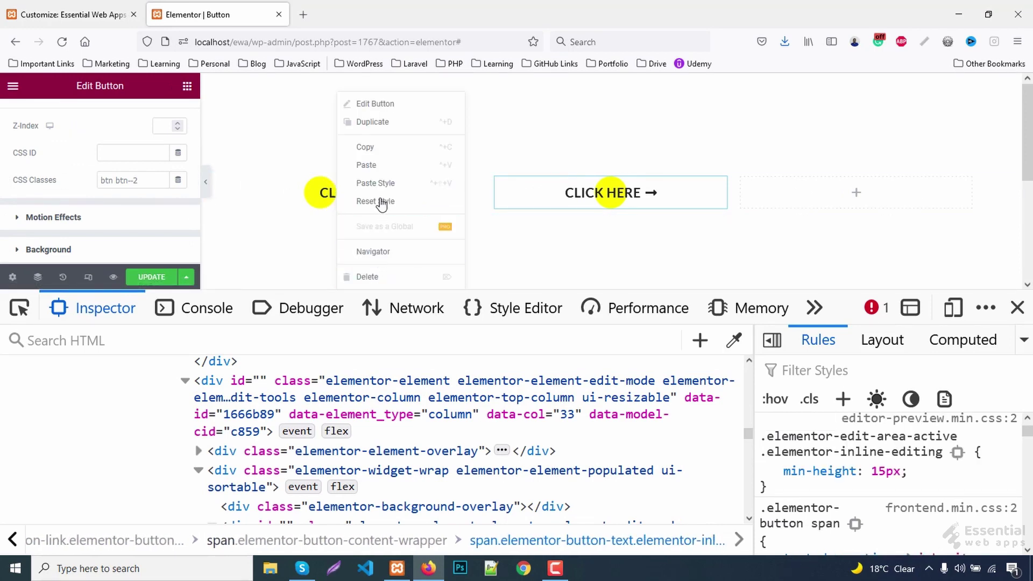
left_click(368, 147)
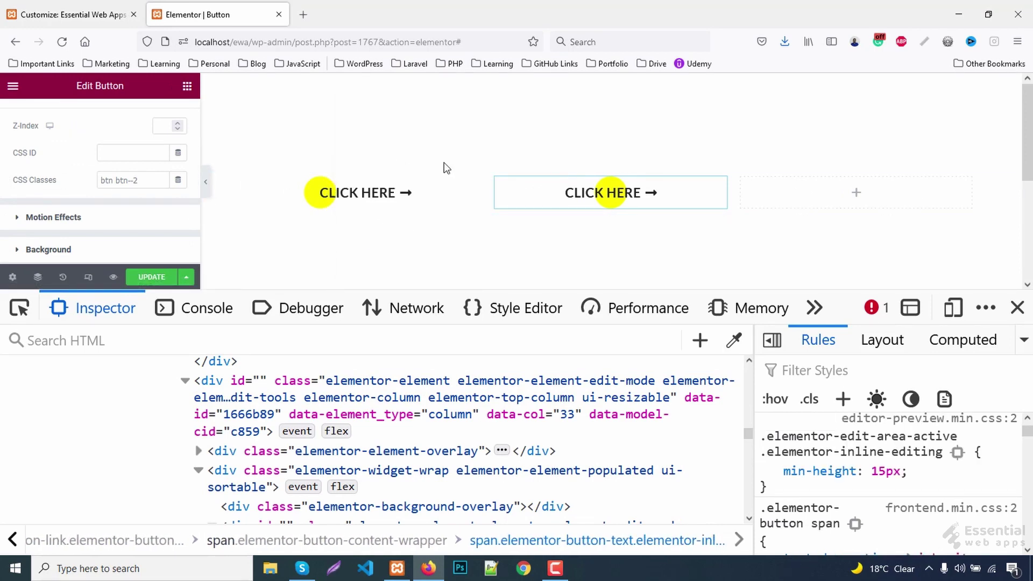
right_click(823, 195)
left_click(856, 229)
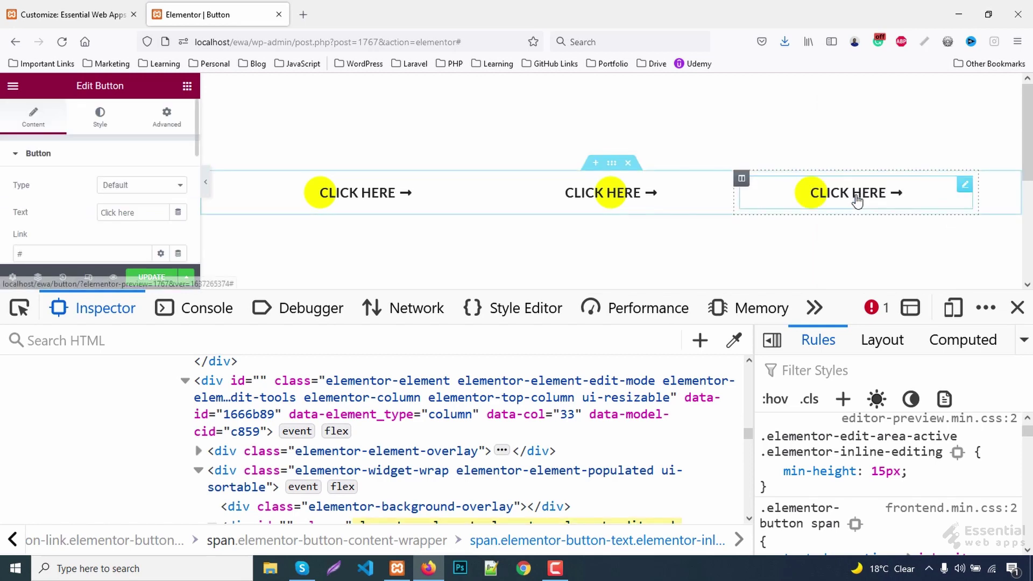
- Give the pasted button the CSS classes 'btn btn--3'
left_click(167, 117)
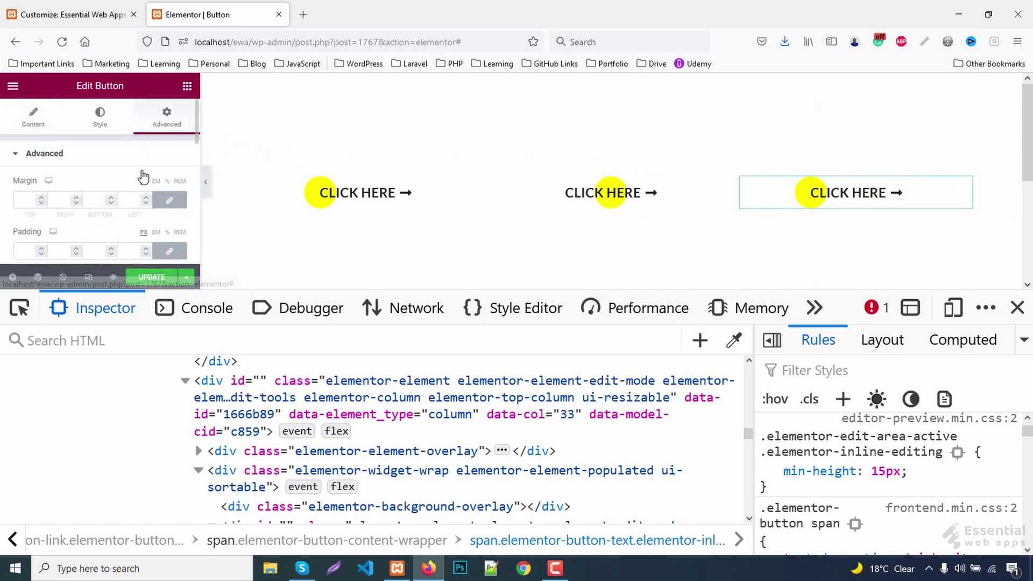
scroll(144, 177, "down", 3)
scroll(130, 194, "down", 2)
left_click(134, 183)
type("btn btn--3")
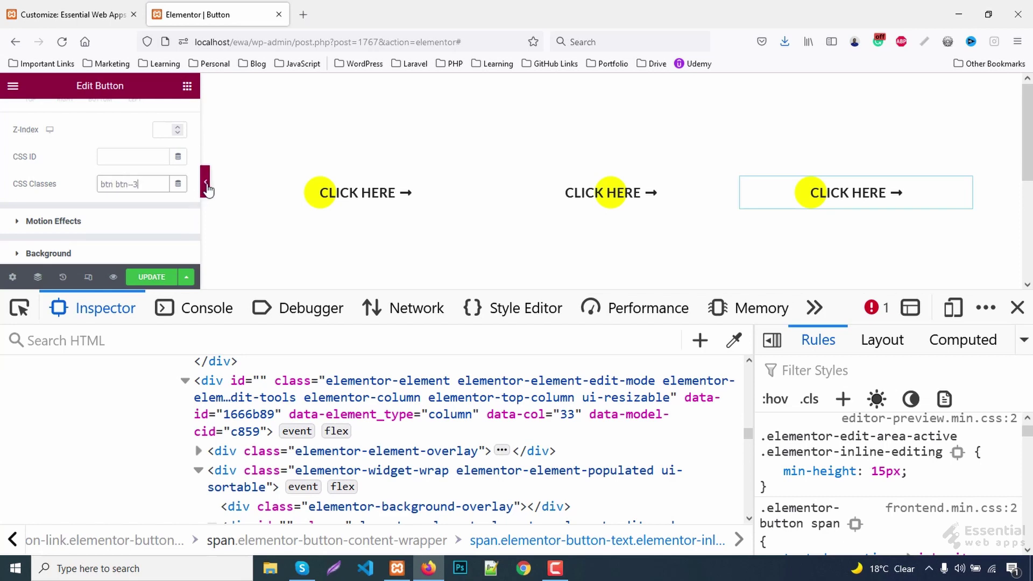
left_click(206, 182)
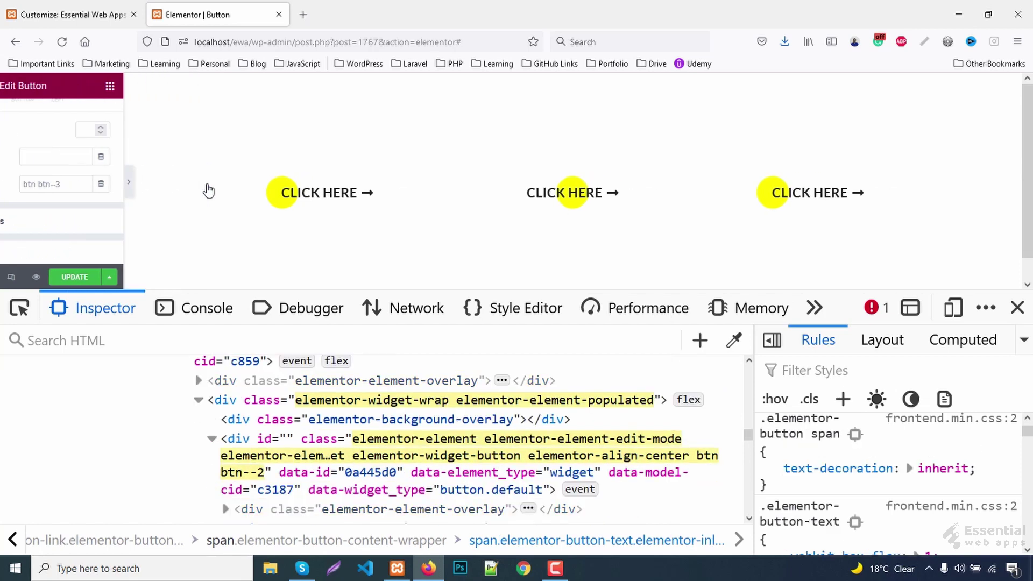
- In the inspector, add a .btn.btn--3 a::before rule with left: auto and right: 0
right_click(727, 194)
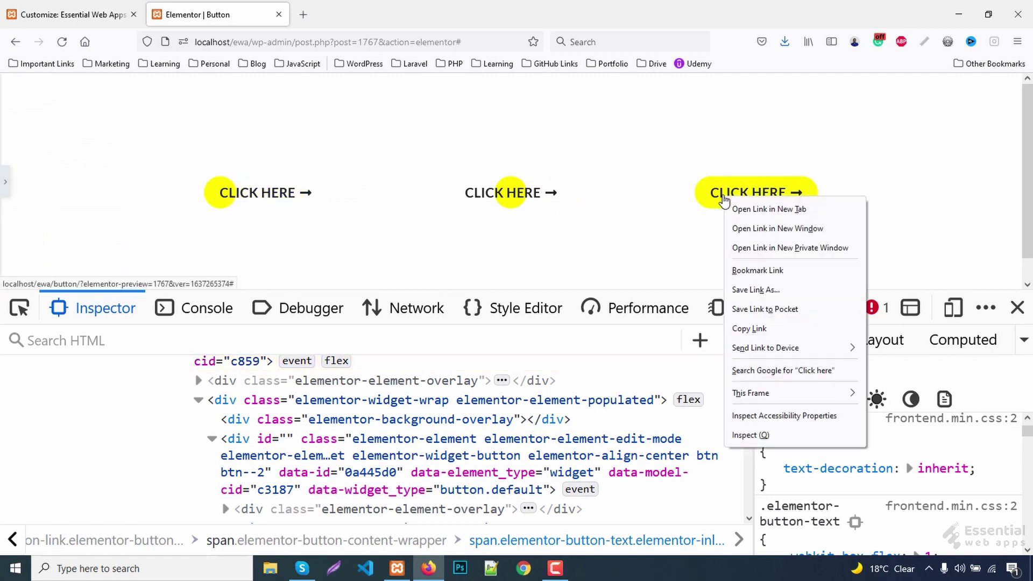
left_click(751, 435)
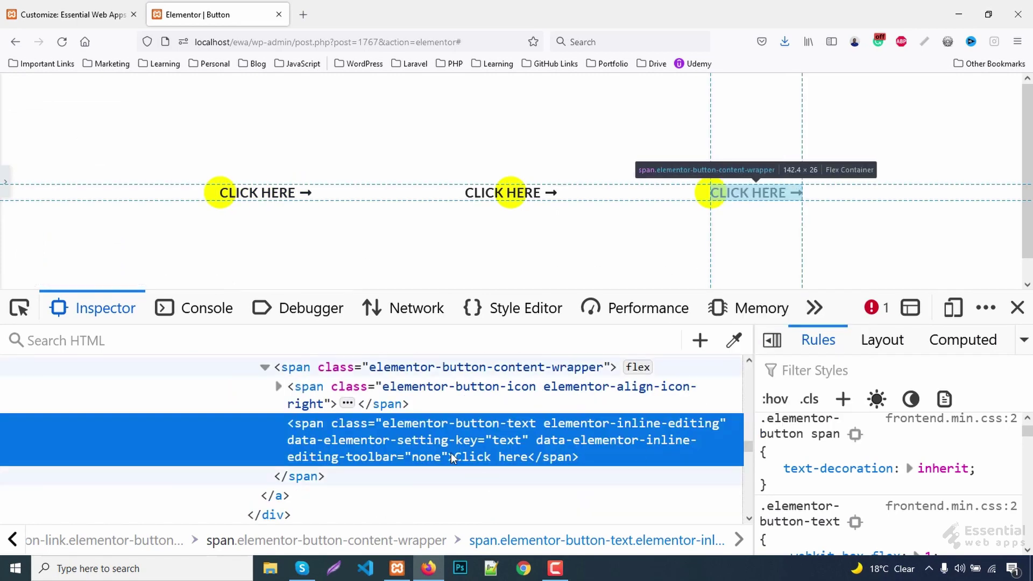
scroll(432, 445, "up", 3)
scroll(432, 445, "up", 2)
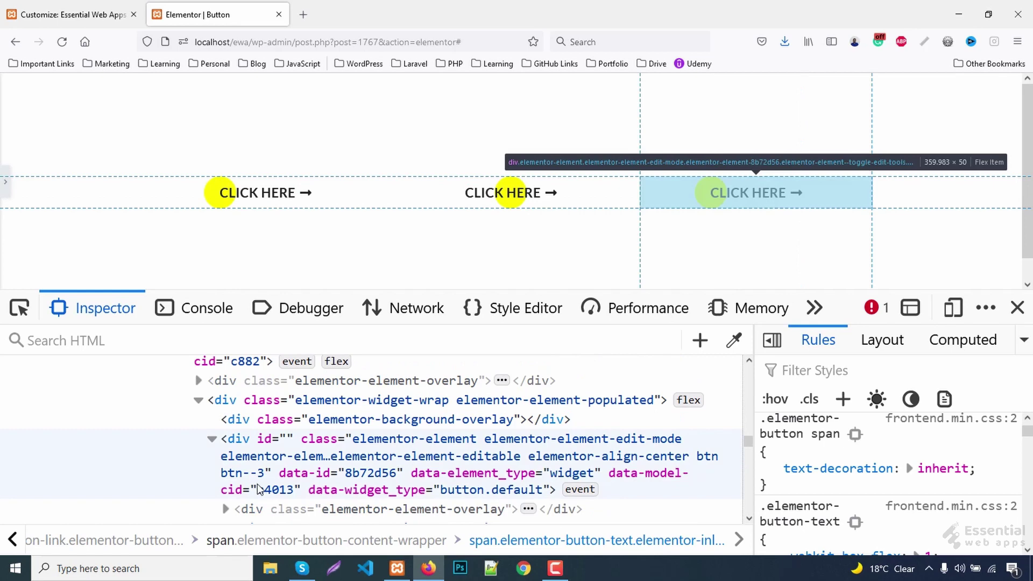
left_click(842, 399)
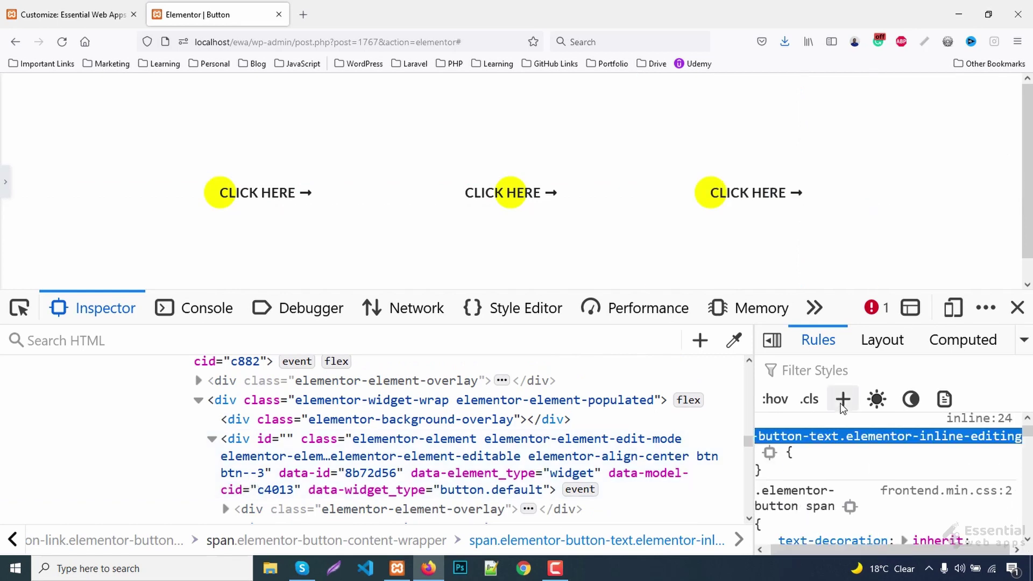
type(".bt")
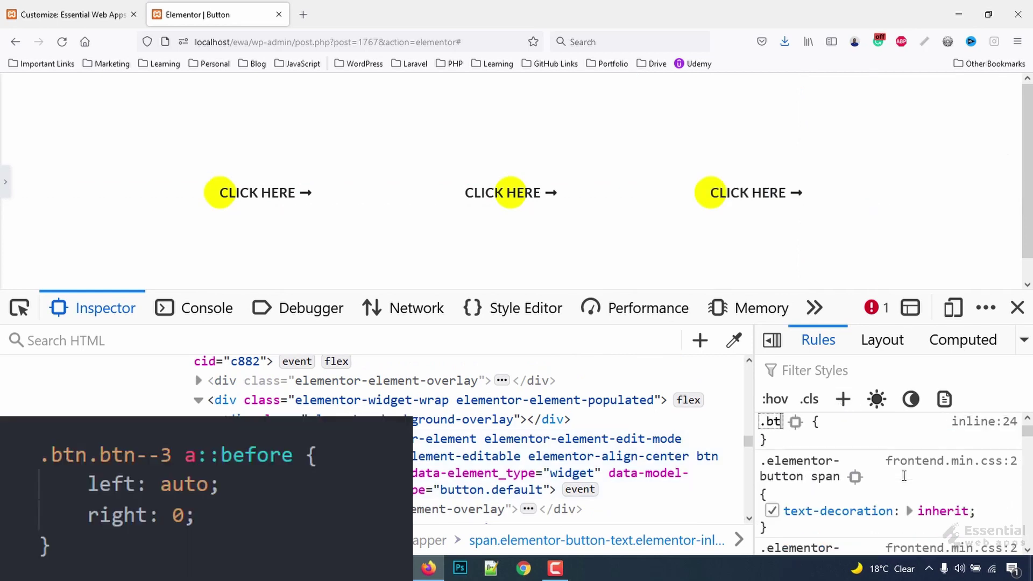
type("n.bt")
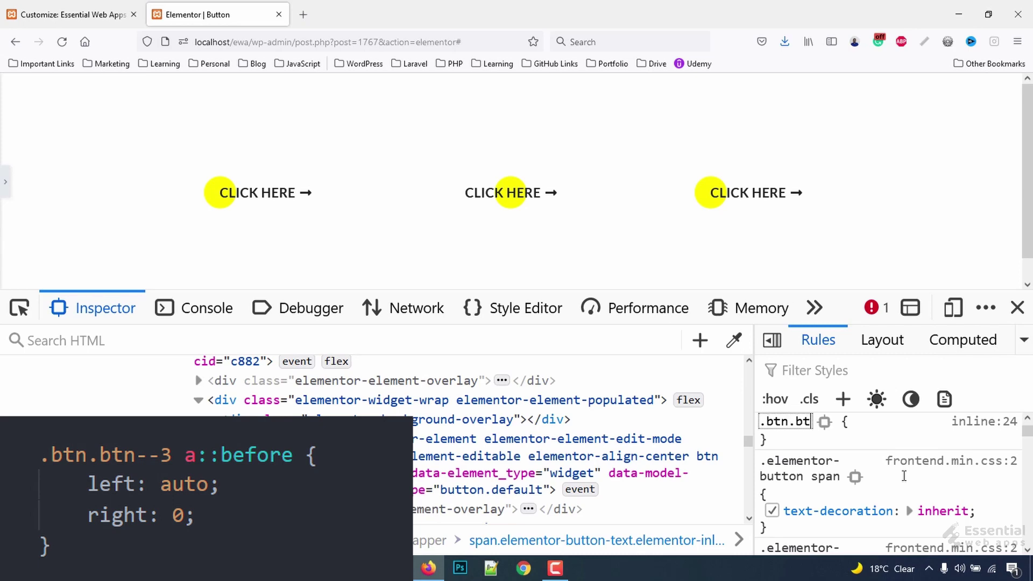
type("n--3")
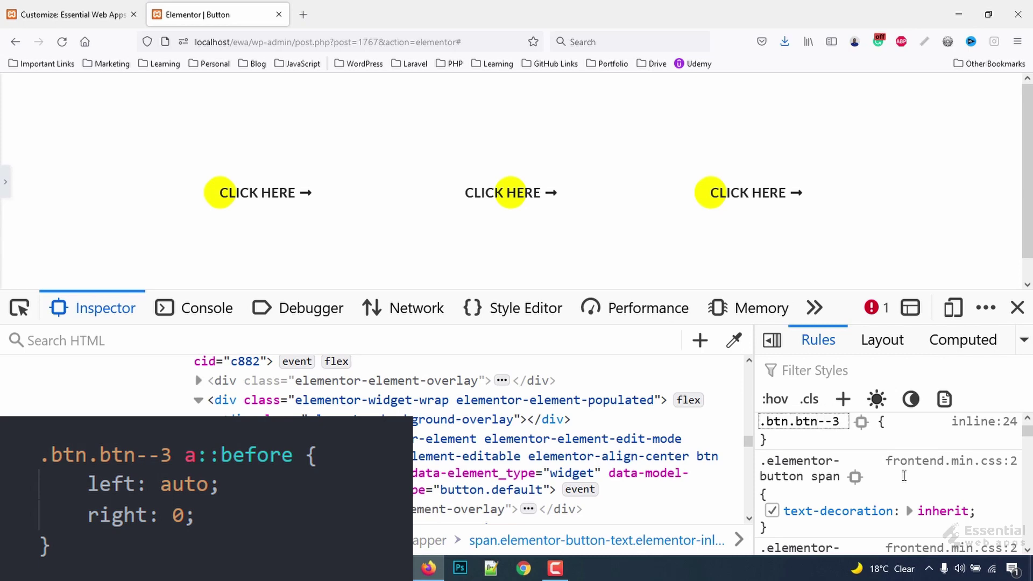
type(" a::before")
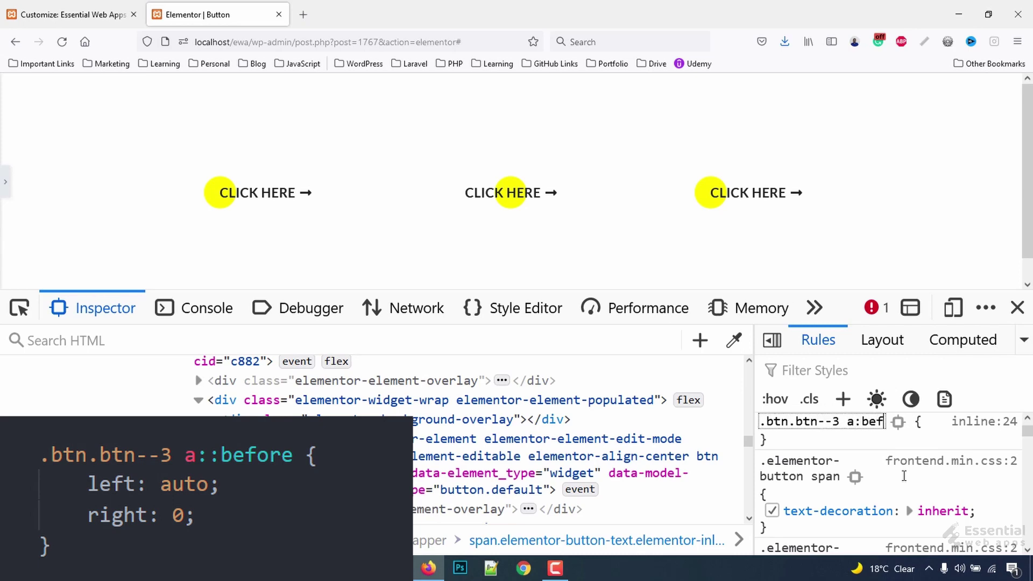
key("Return")
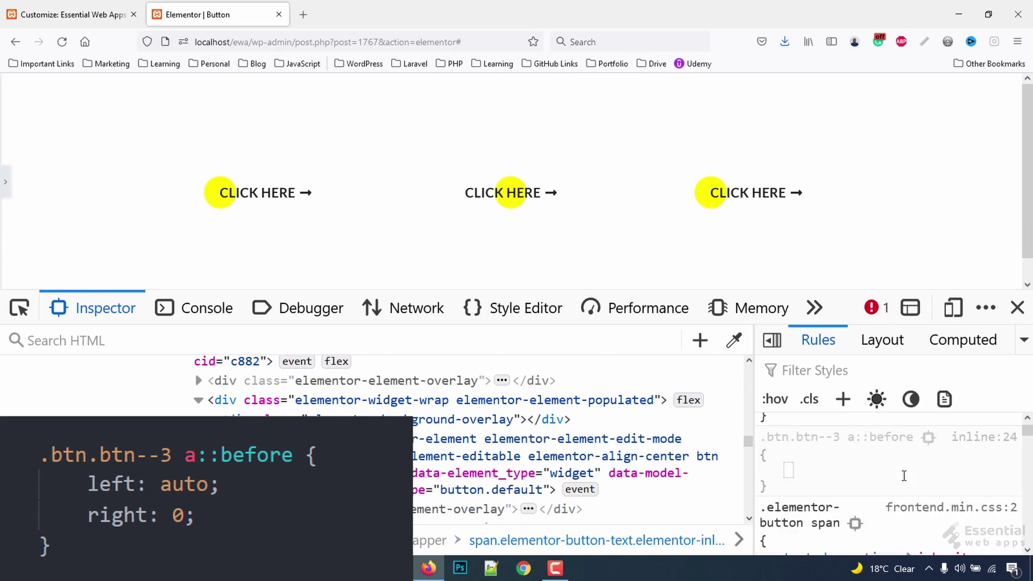
type("left")
key("Tab")
type("auto")
key("Return")
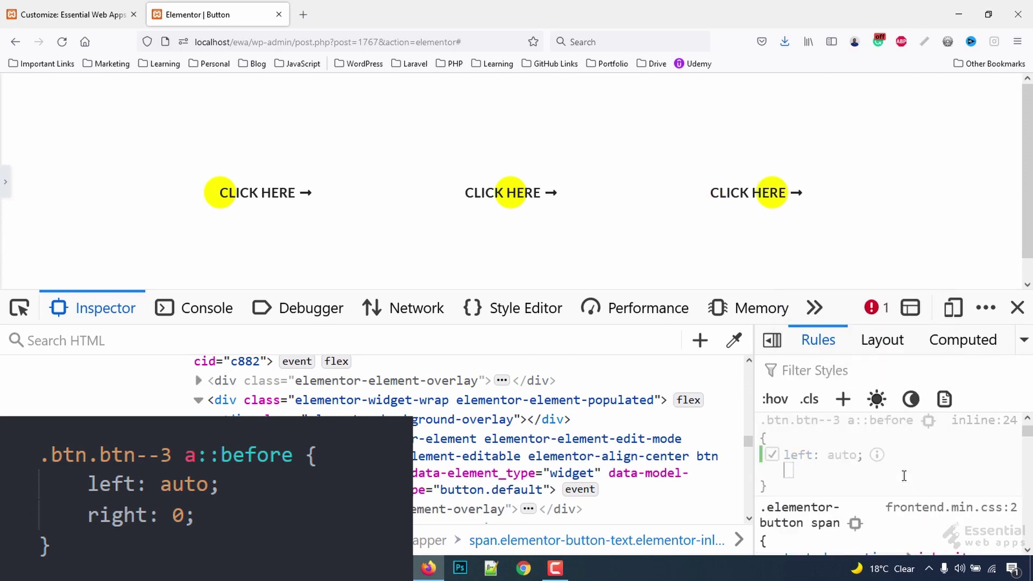
type("right")
key("Tab")
type("0")
key("Return")
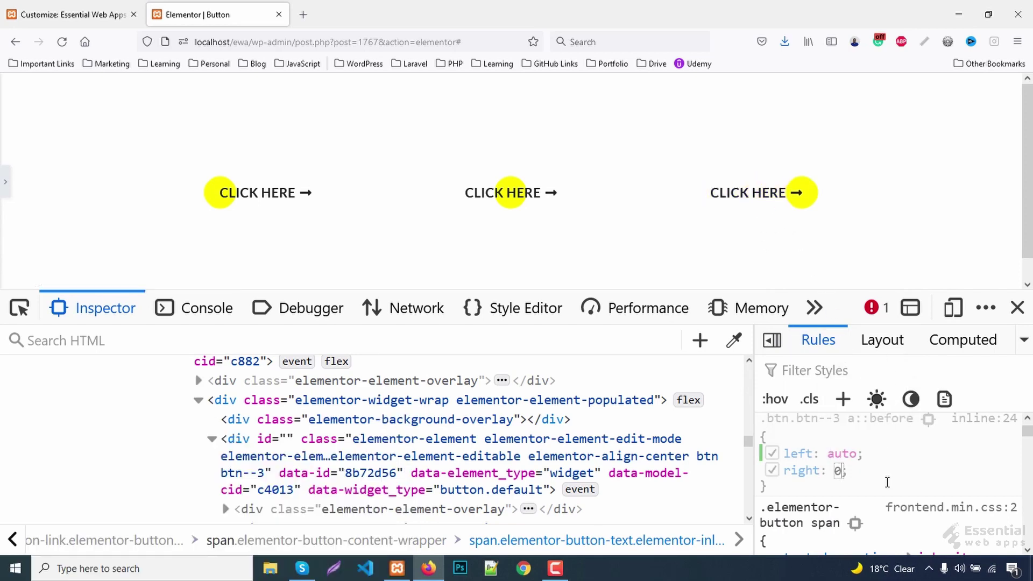
- Copy the .btn.btn--3 rule and paste it into the site's Additional CSS
right_click(856, 484)
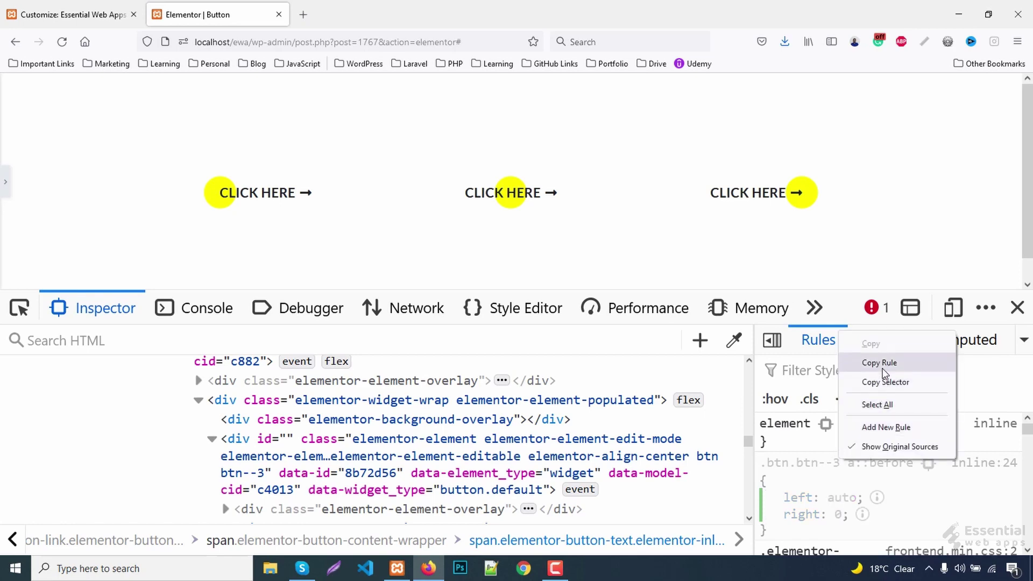
left_click(884, 367)
left_click(73, 16)
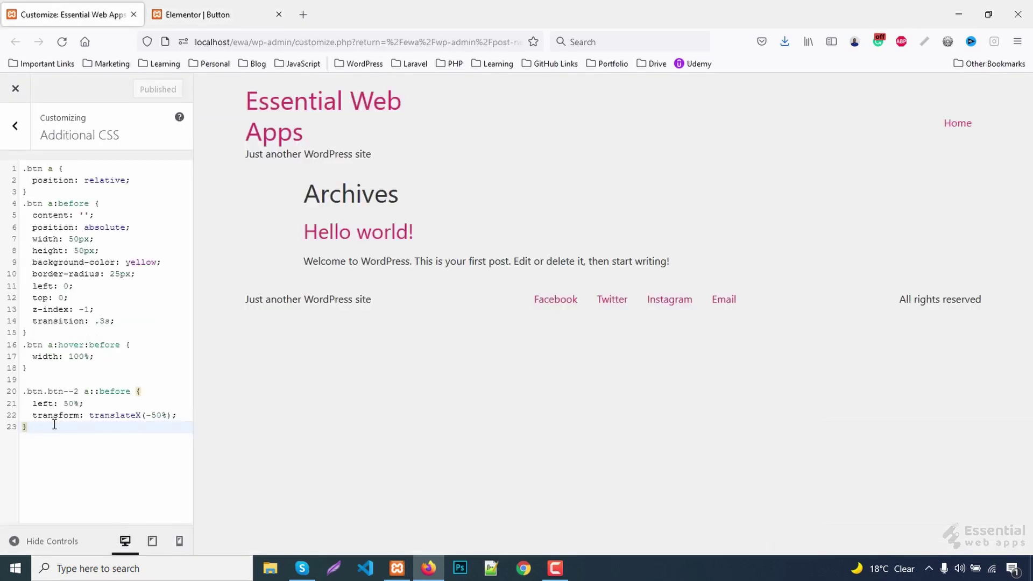
key("Return")
key("Return")
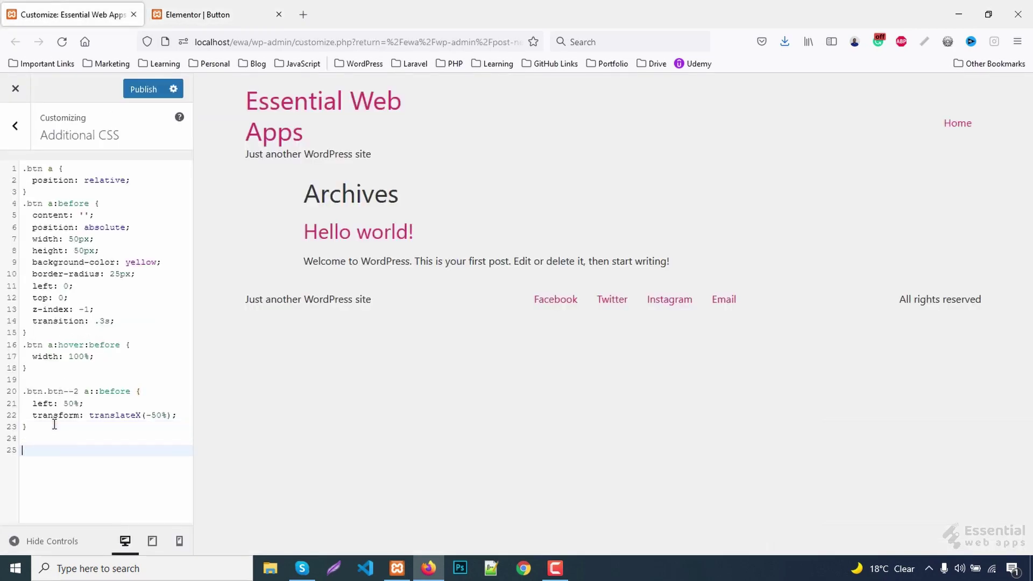
key("ctrl+v")
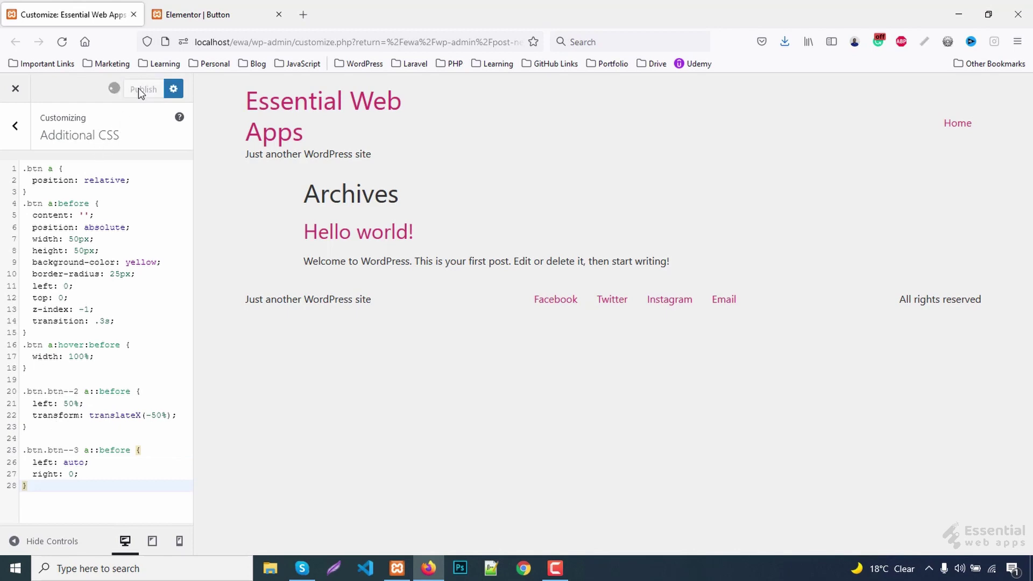
- Save the Elementor page with all three yellow-circle buttons and preview it in a new tab
left_click(186, 14)
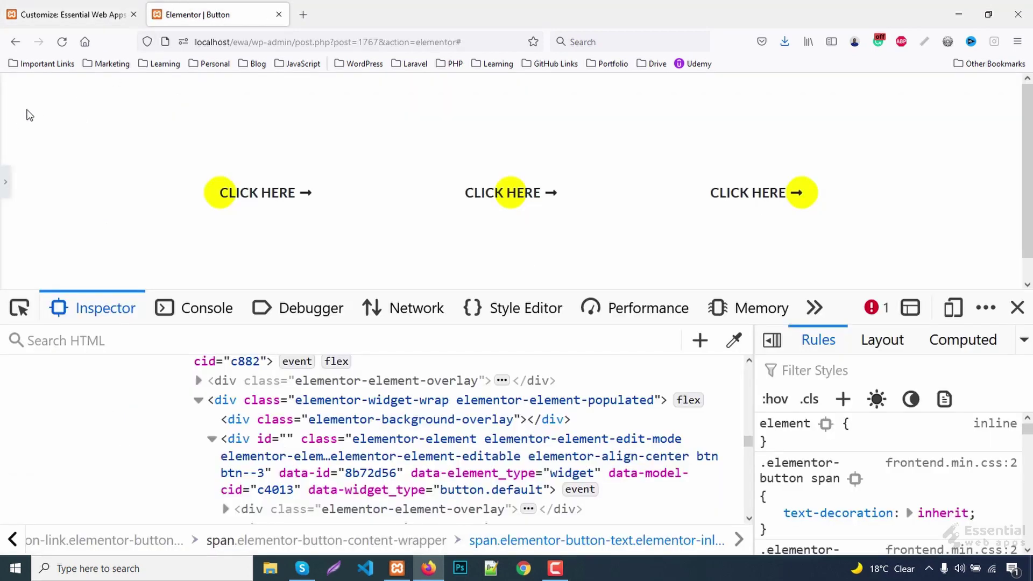
left_click(4, 181)
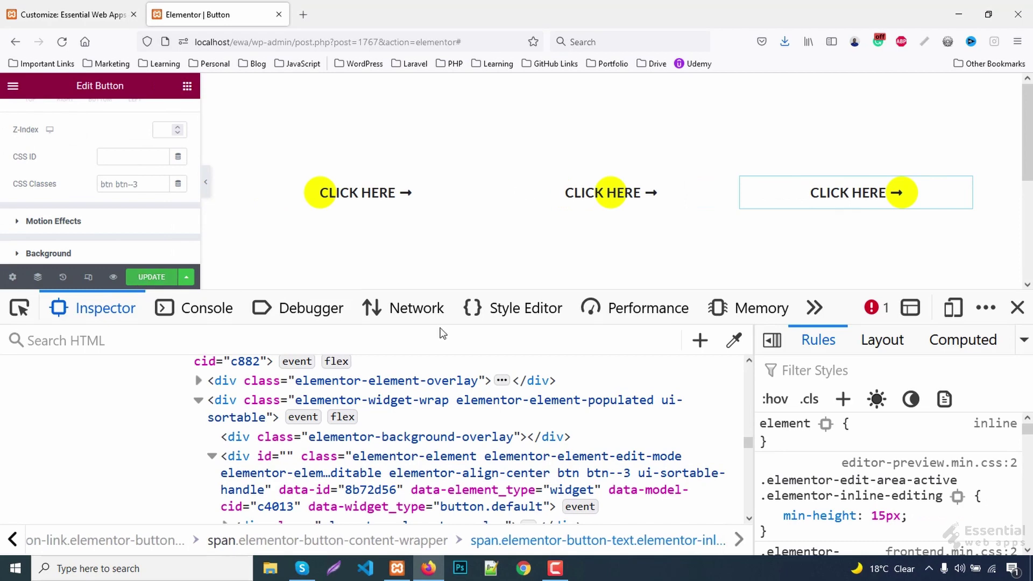
key("F12")
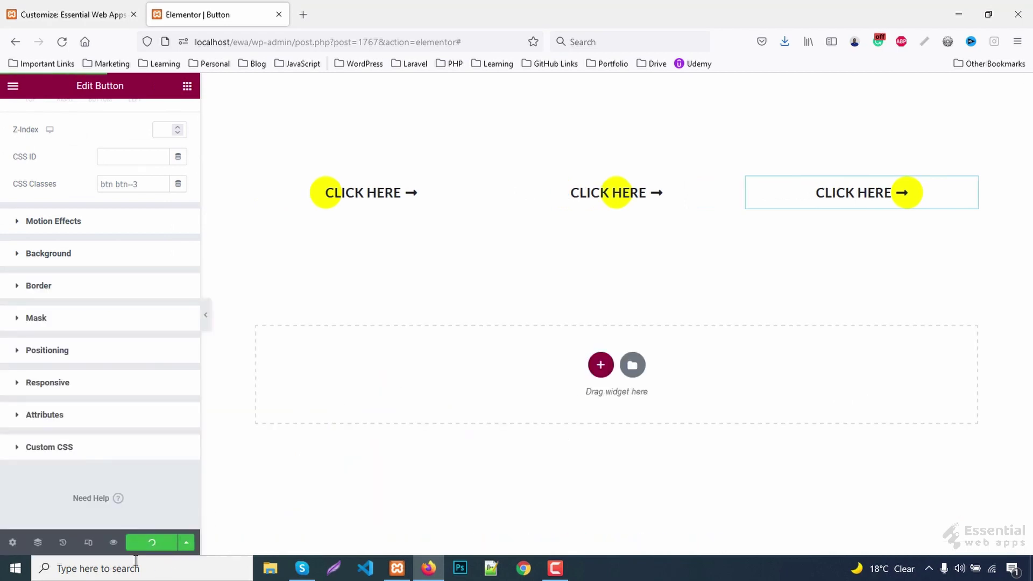
left_click(114, 543)
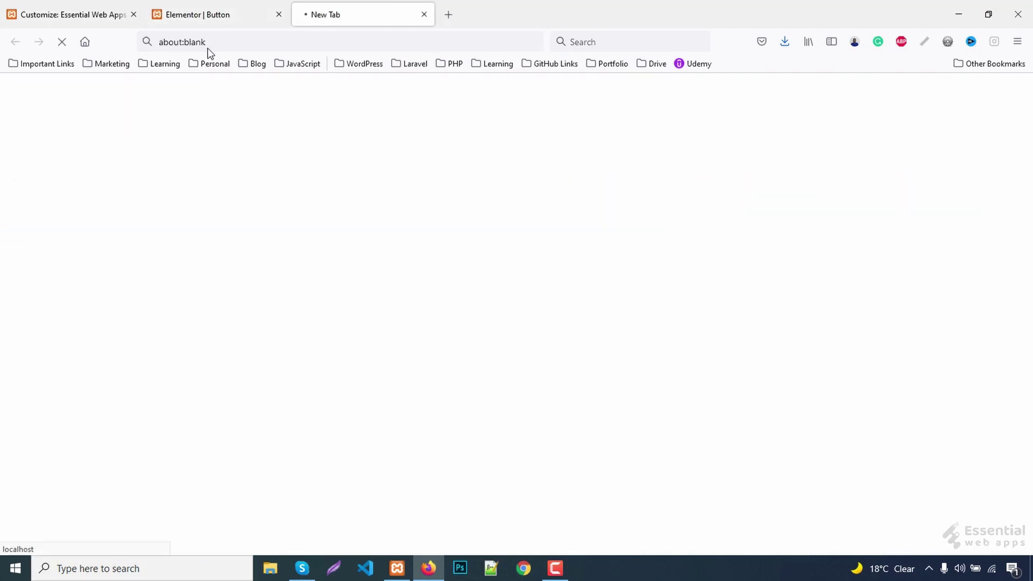